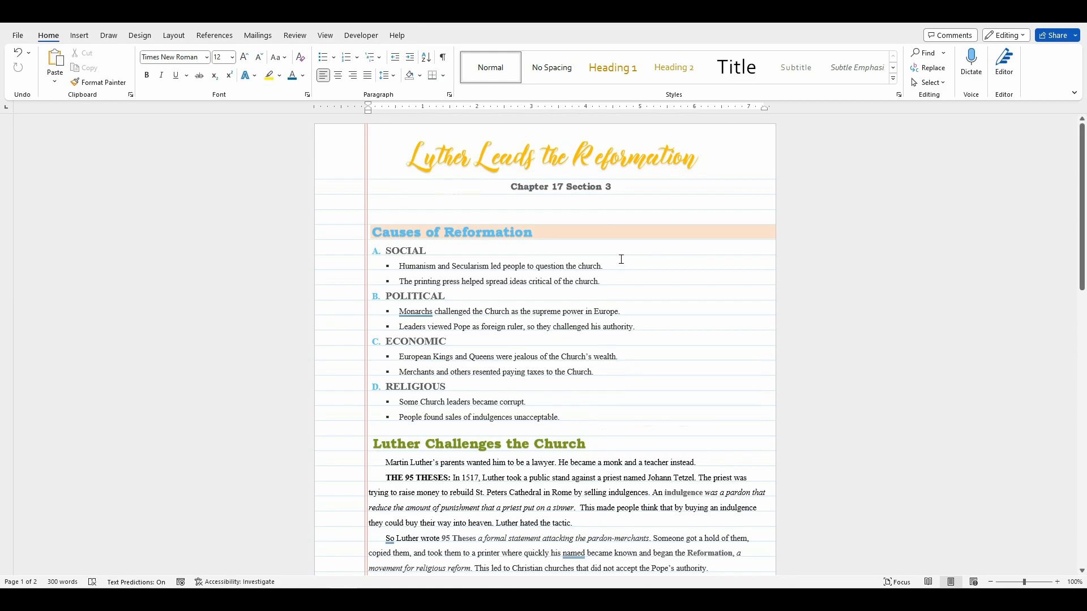
scroll(621, 253, down, 5)
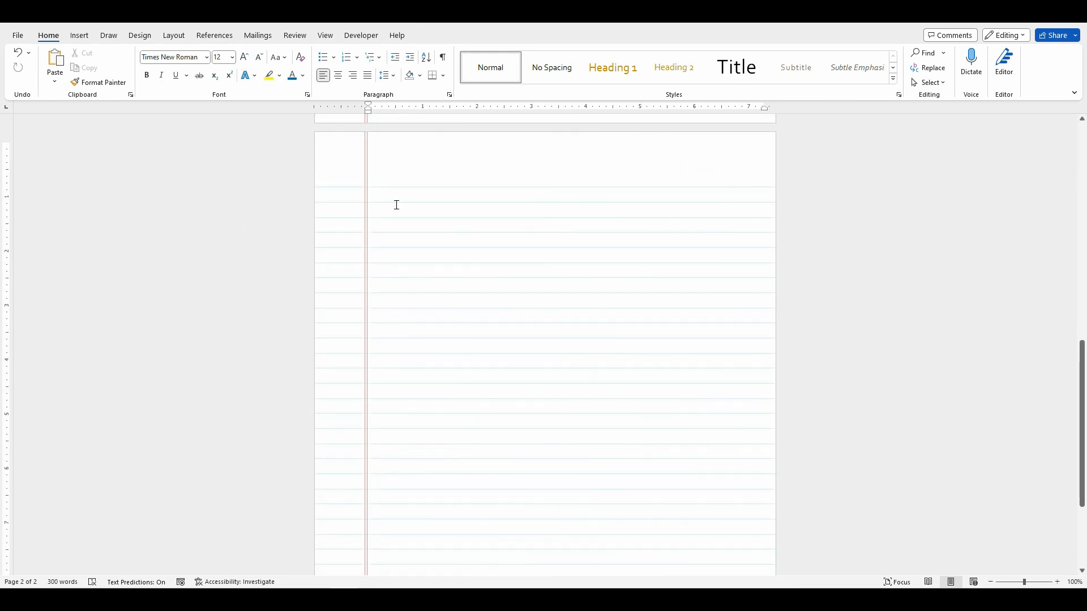
Step: Insert a Simple Text Box on the blank second page and replace its placeholder text with "Title Goes Here"
click(79, 36)
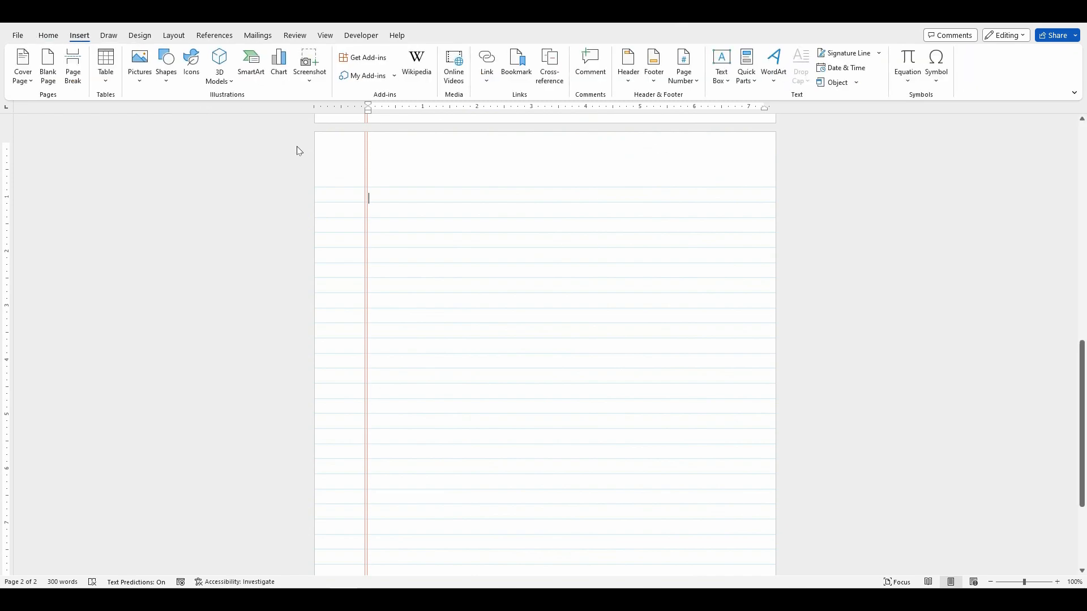
click(721, 66)
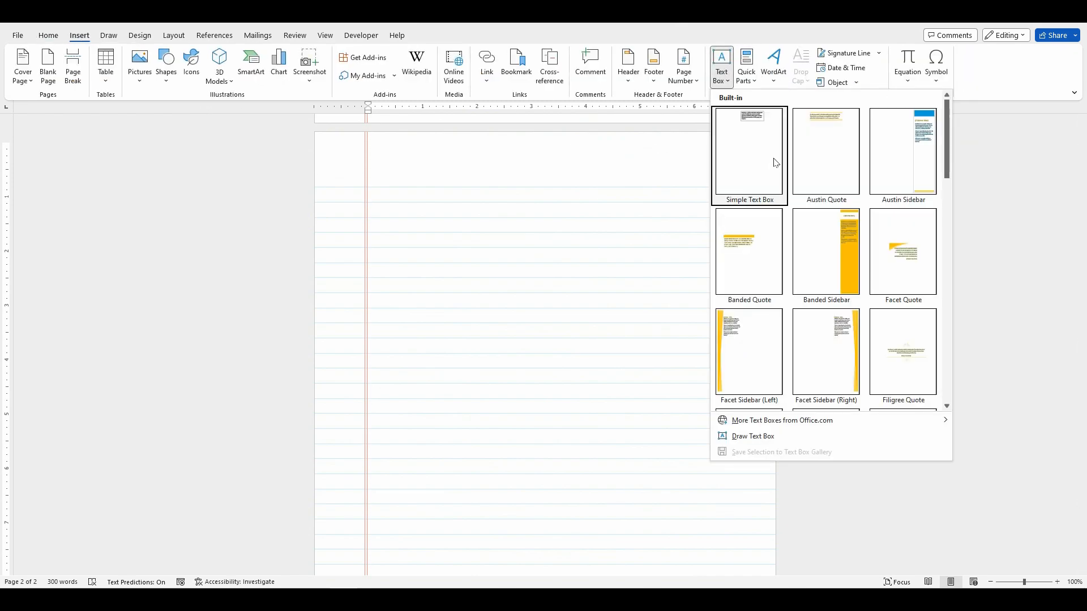
click(738, 168)
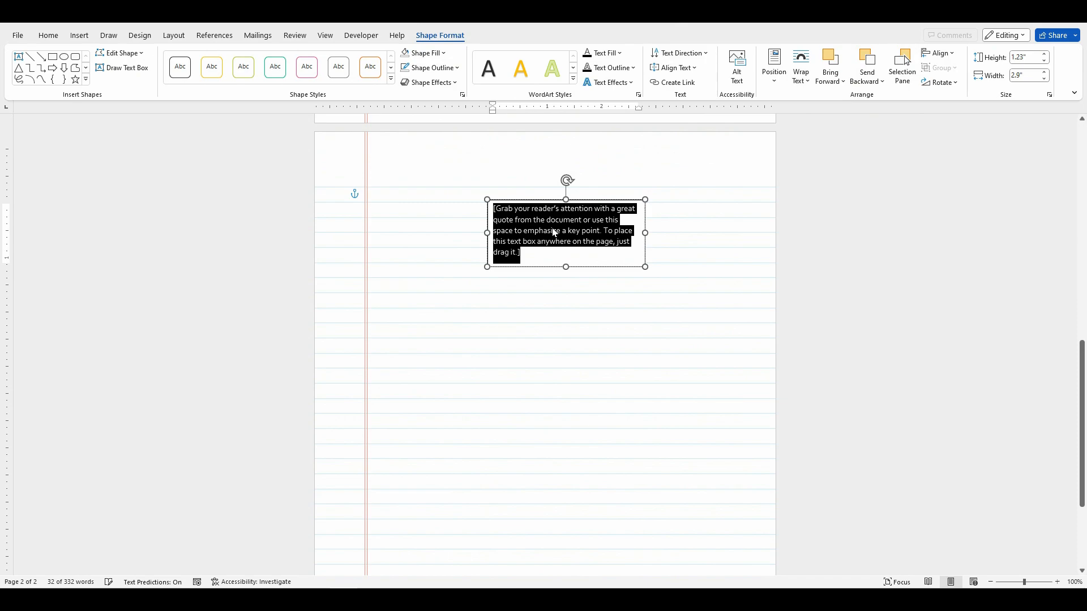
key(BackSpace)
text(Title Goes Here)
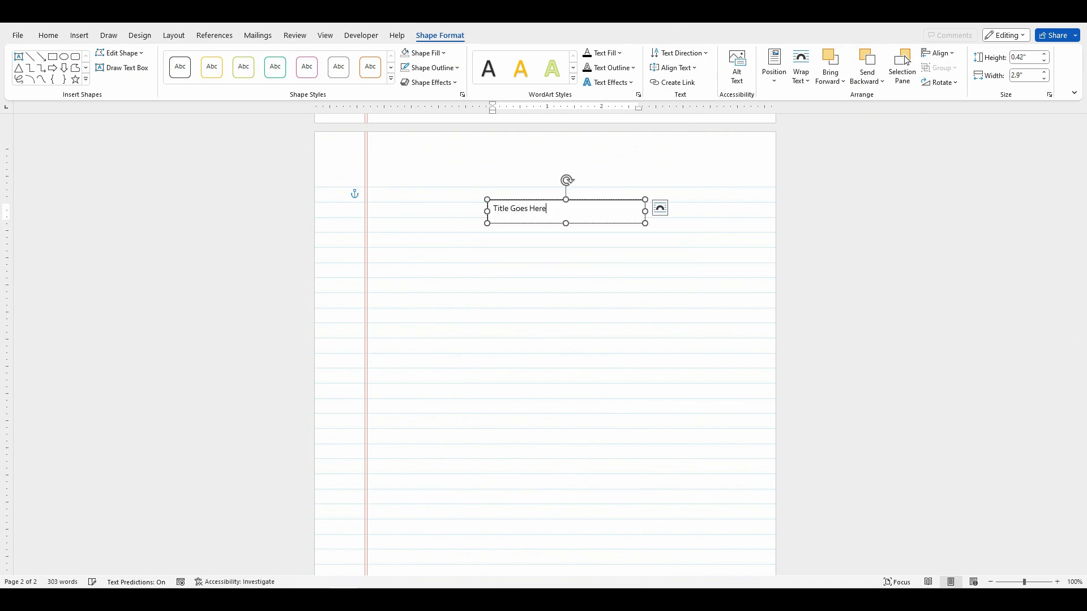
Step: Format the "Title Goes Here" text in a dark olive green theme colour, Bookman Old Style, size 36
triple_click(560, 215)
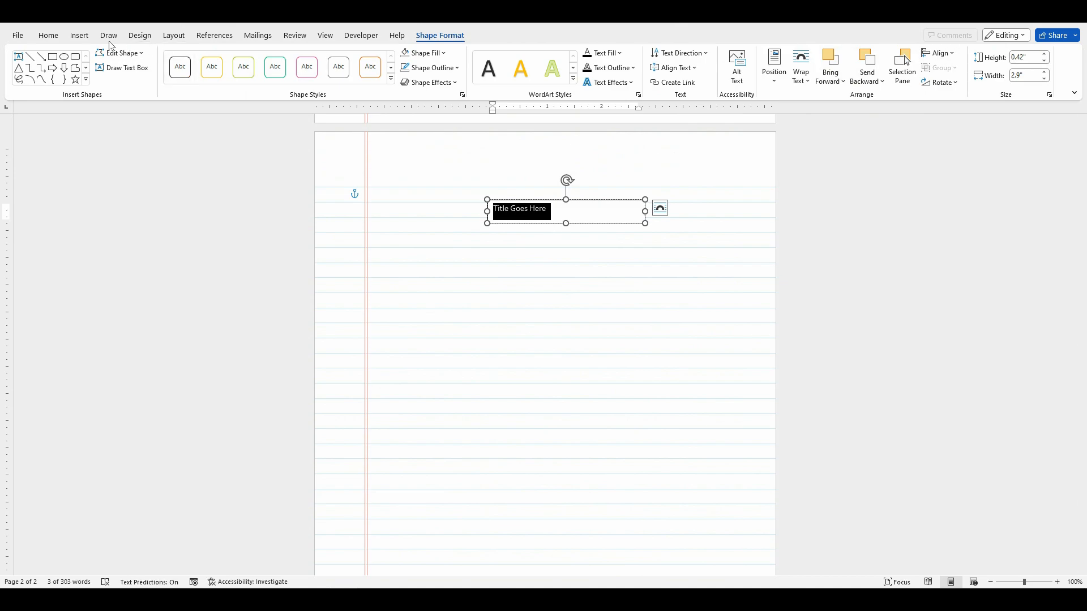
click(48, 35)
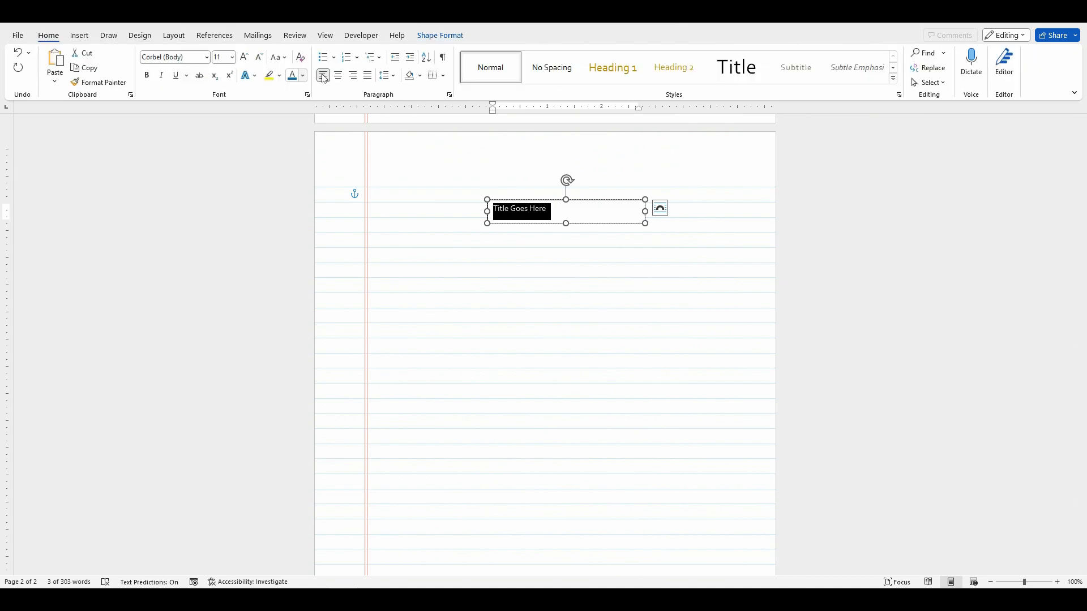
click(303, 76)
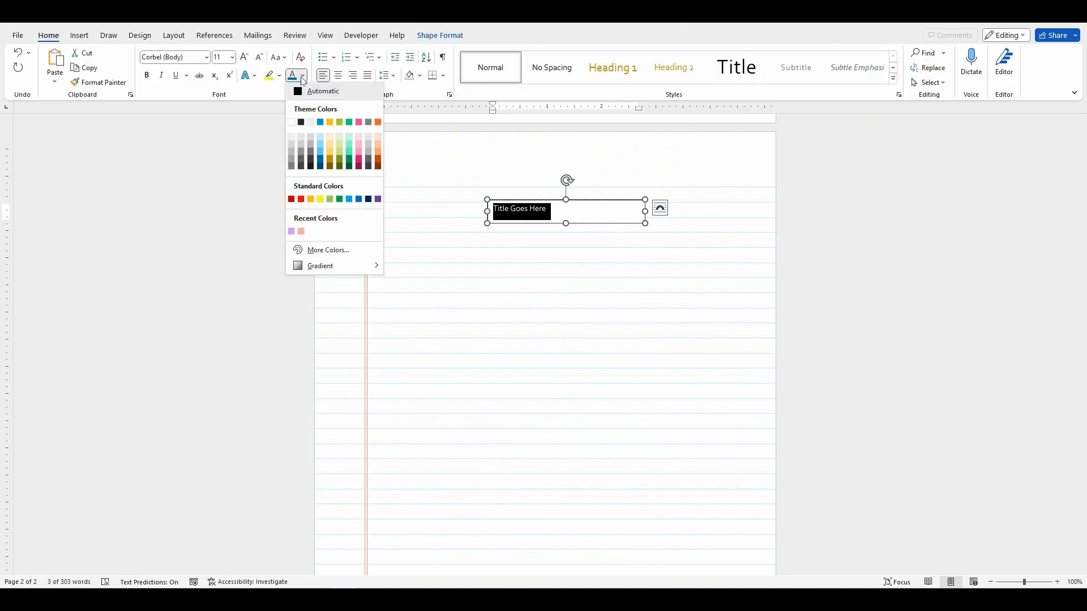
click(342, 159)
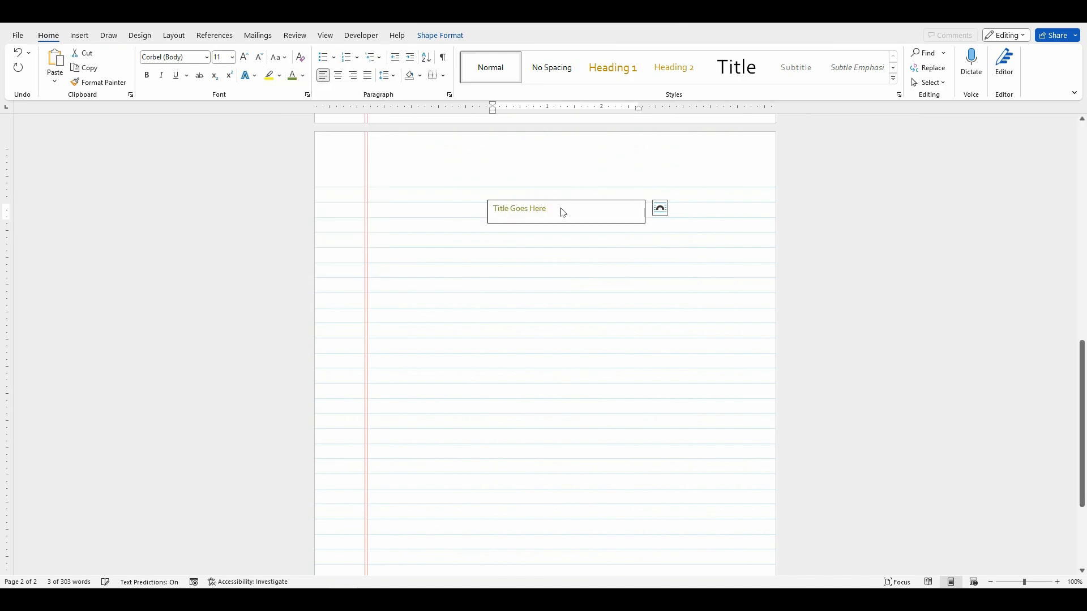
click(206, 57)
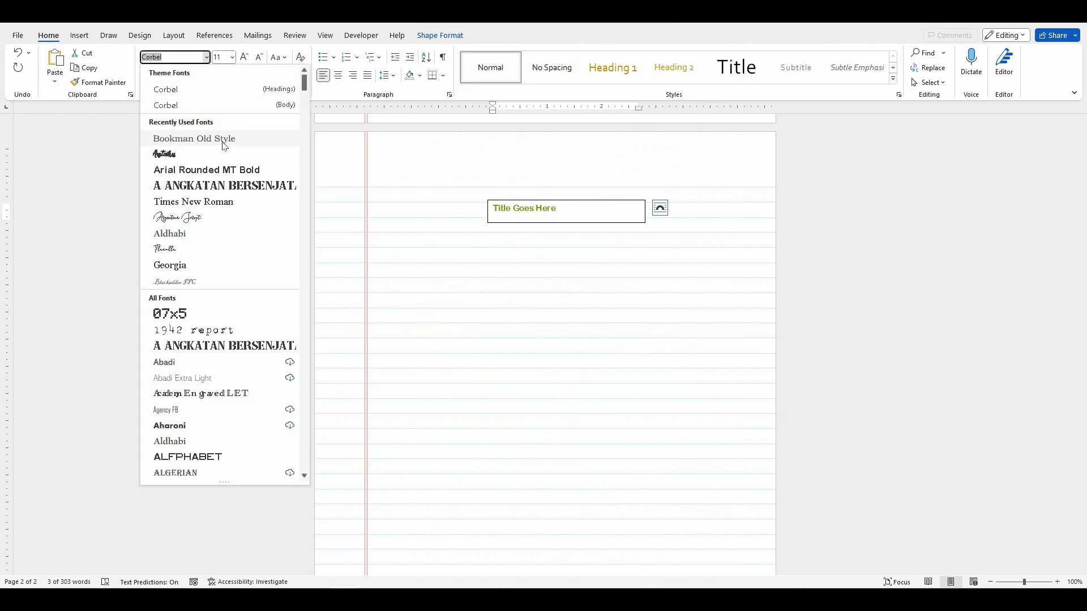
click(189, 139)
click(232, 57)
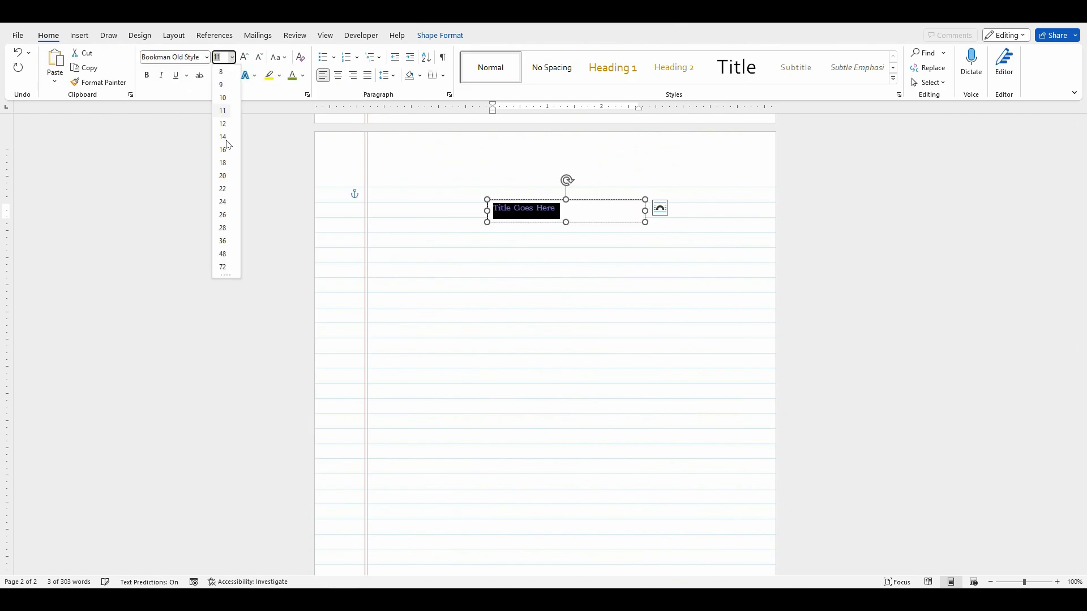
click(222, 241)
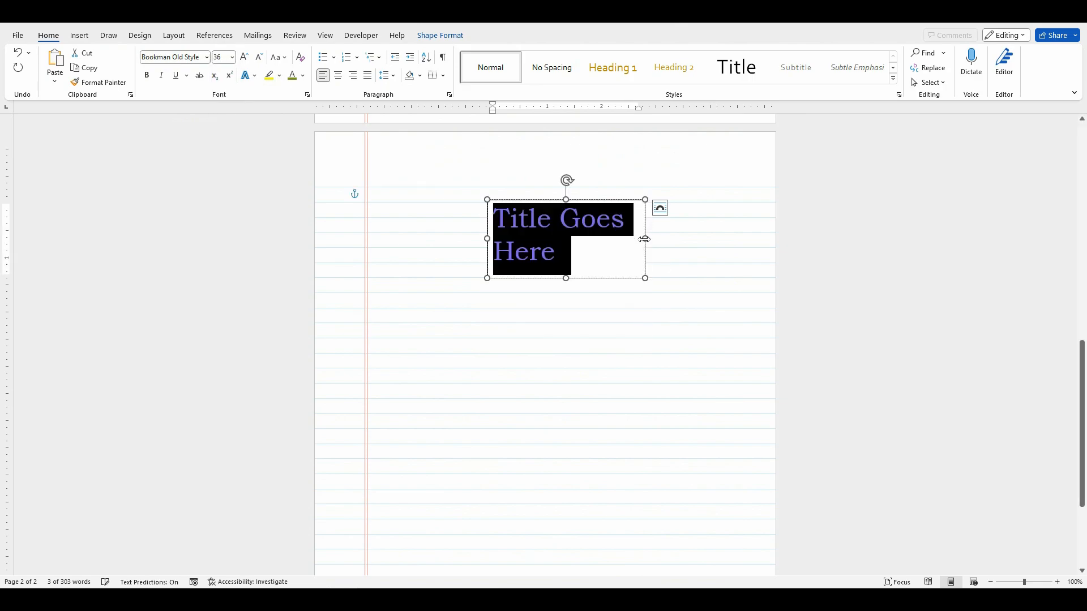
Step: Widen the title text box to about 3.99" so the title fits on one line, and centre it near the page's first lines
drag(645, 239, 705, 233)
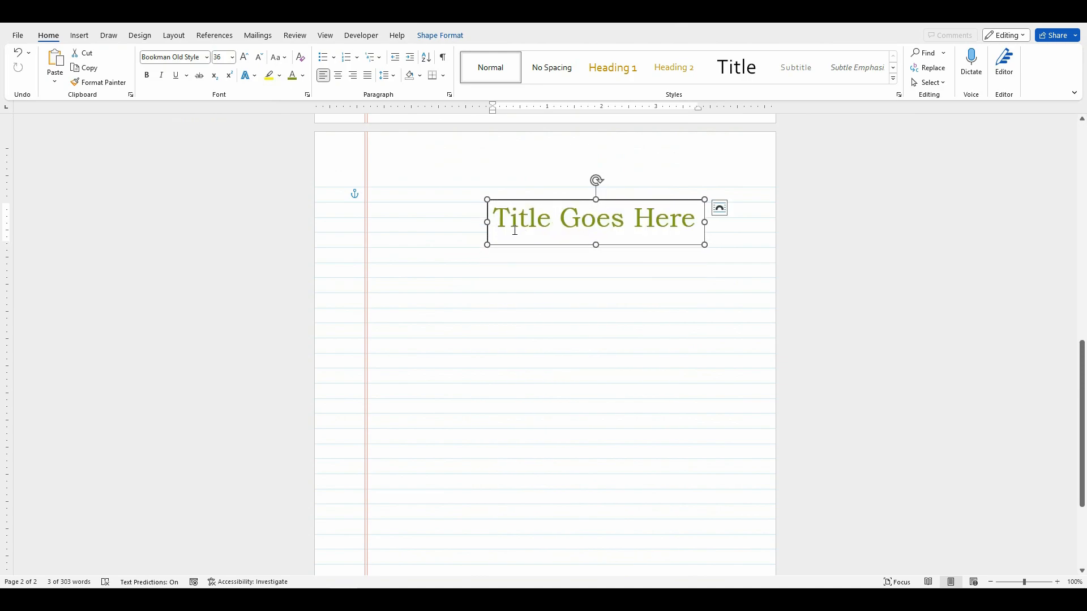
drag(604, 200, 555, 195)
Step: Set the title text box to no fill and no outline so the page's ruled lines can show through
click(441, 36)
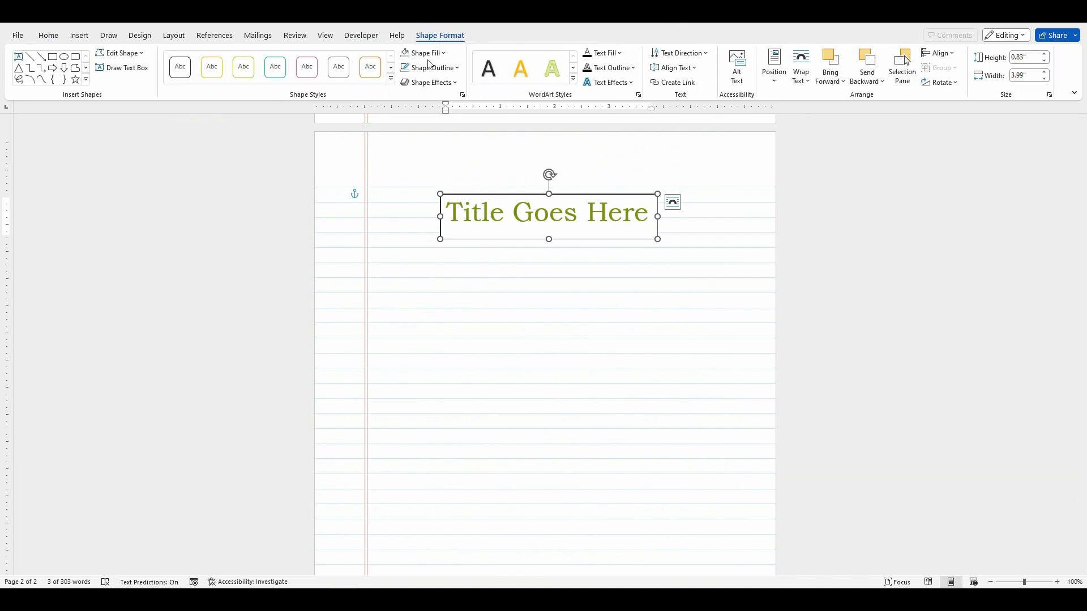
click(437, 59)
click(432, 210)
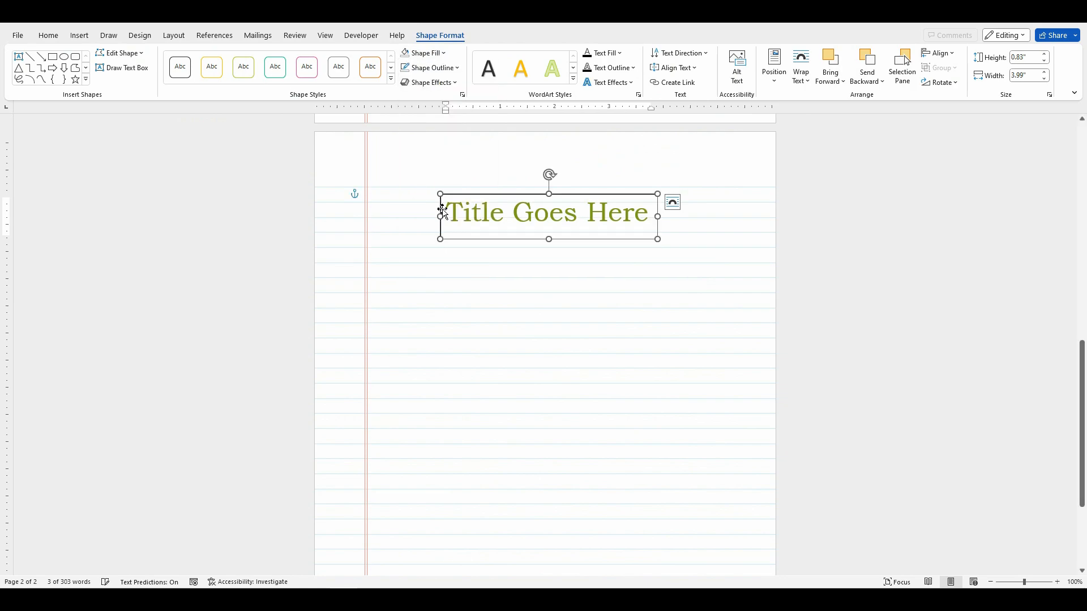
click(485, 252)
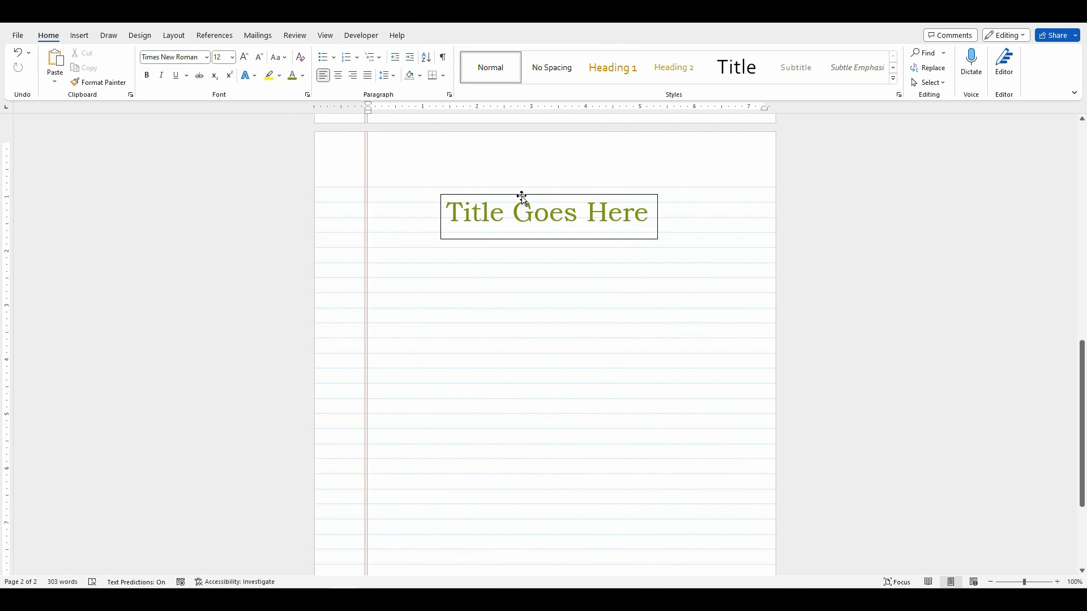
click(521, 195)
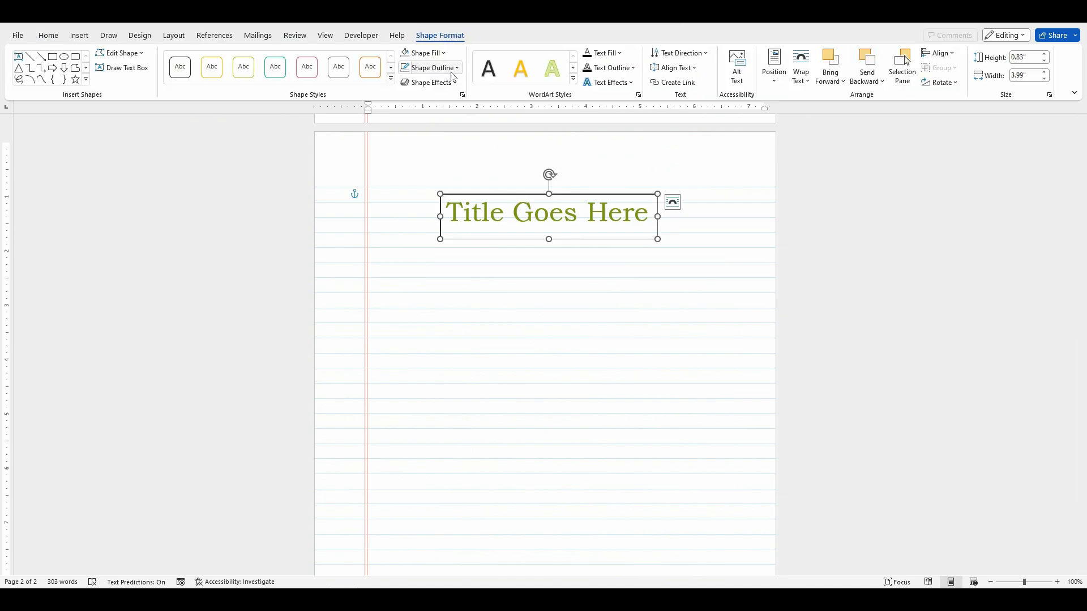
click(458, 69)
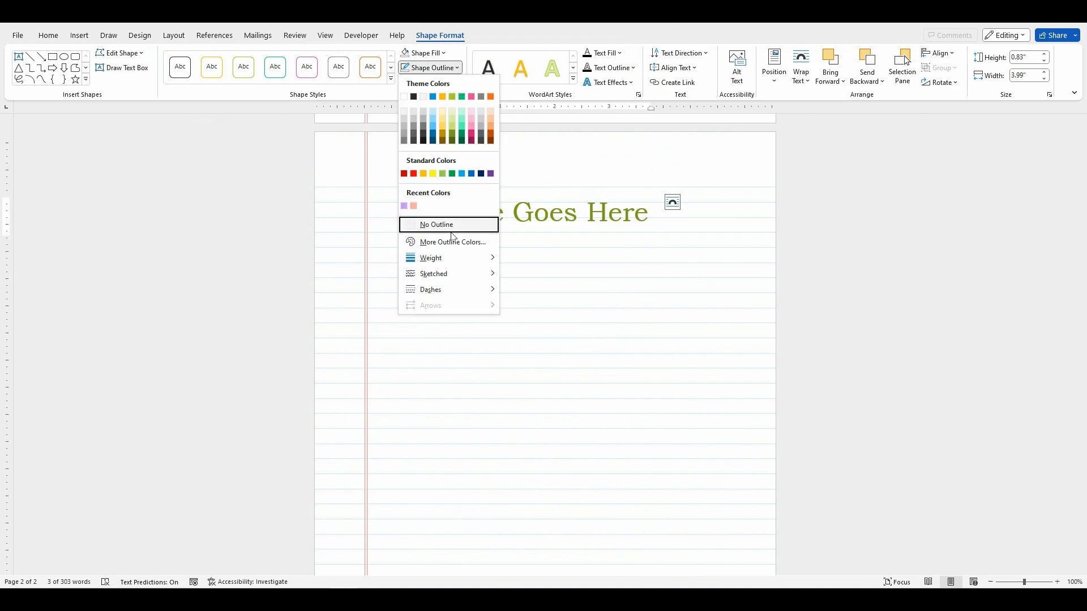
click(452, 230)
click(539, 250)
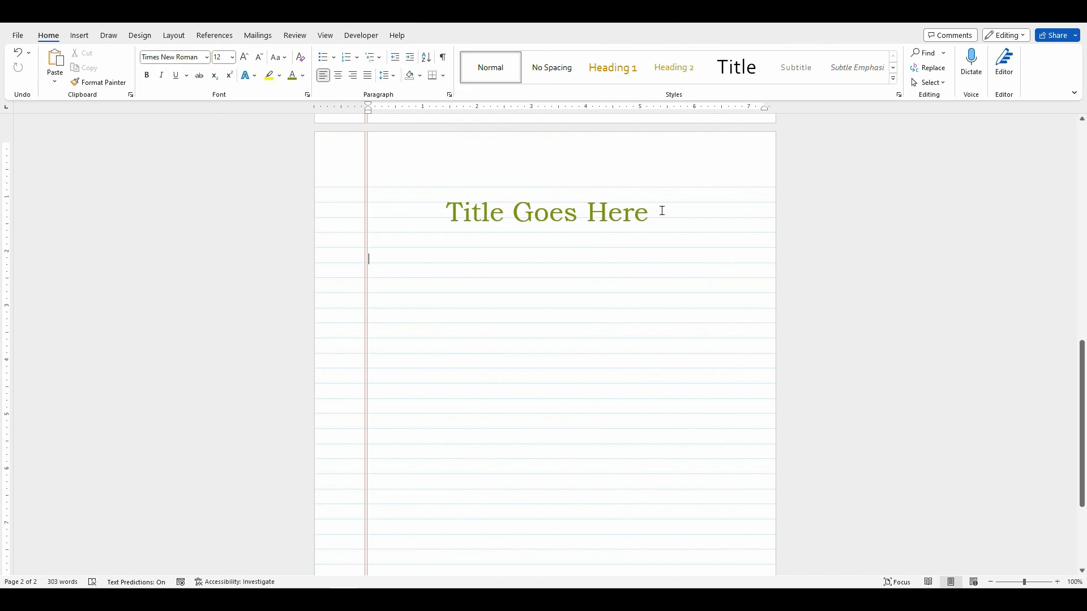
Step: Apply the outer Offset: Bottom Right shadow to the title text box
click(498, 206)
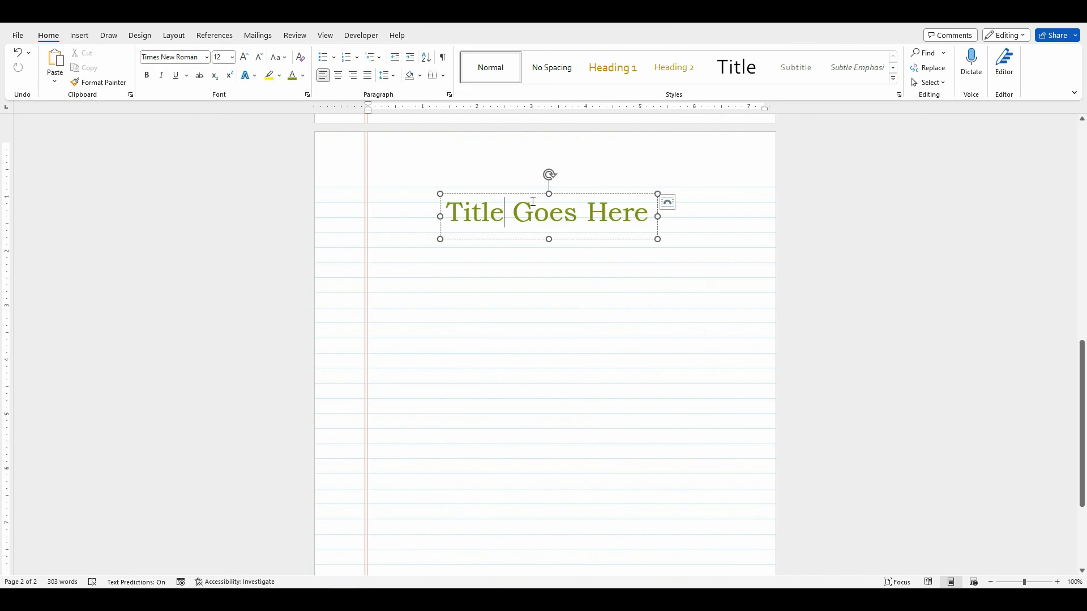
drag(456, 209, 656, 215)
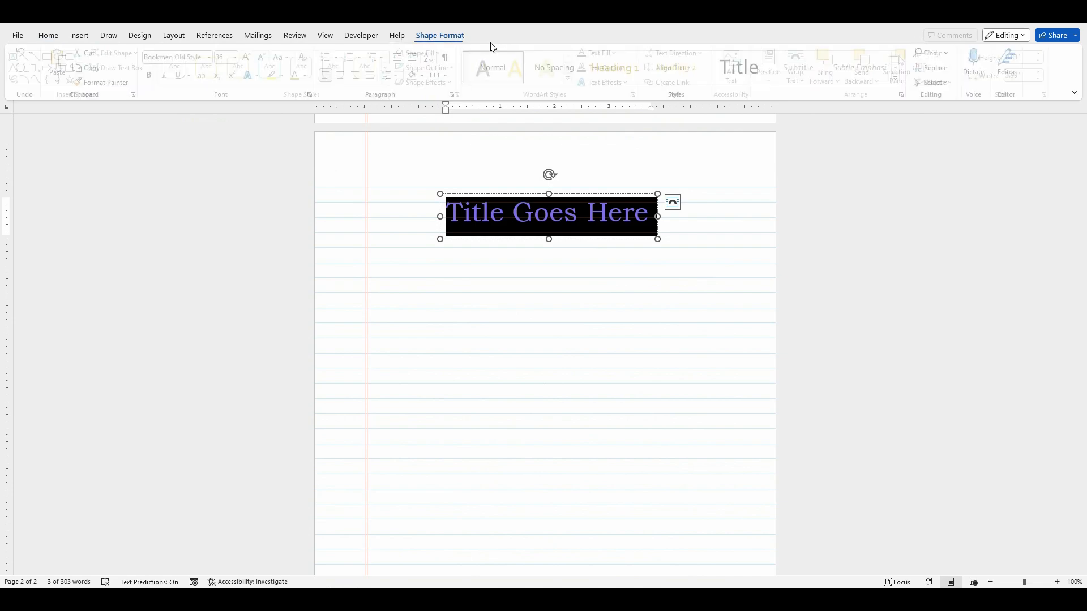
click(441, 36)
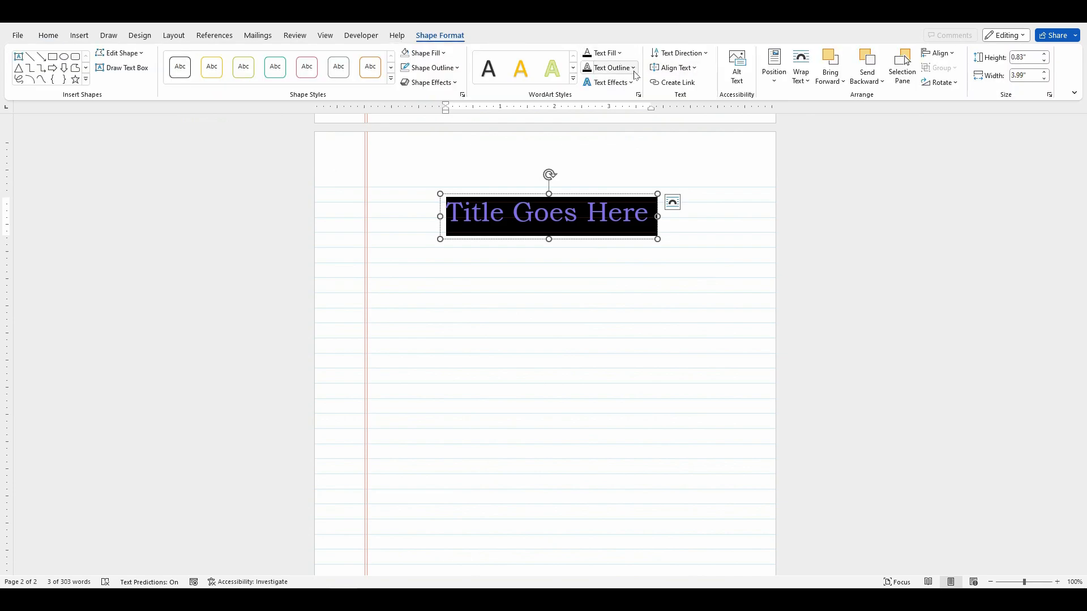
click(634, 70)
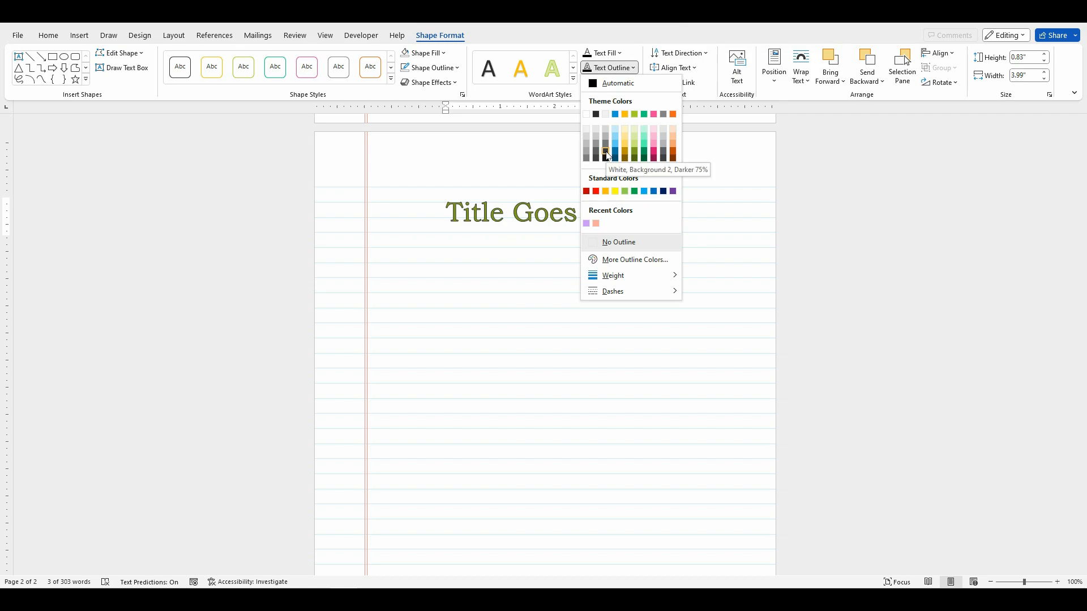
click(456, 85)
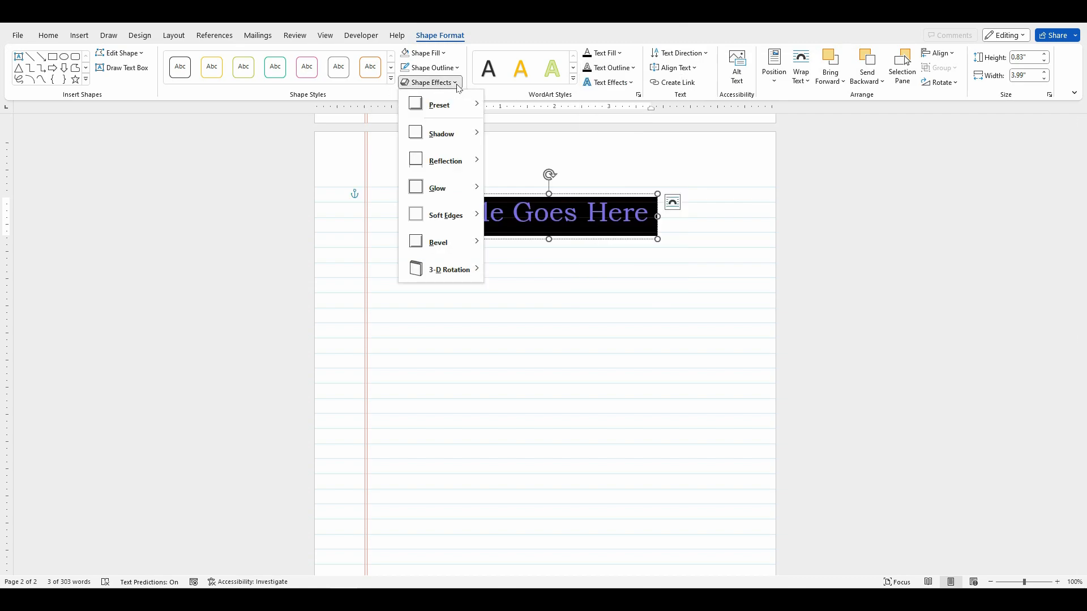
mouse_move(471, 138)
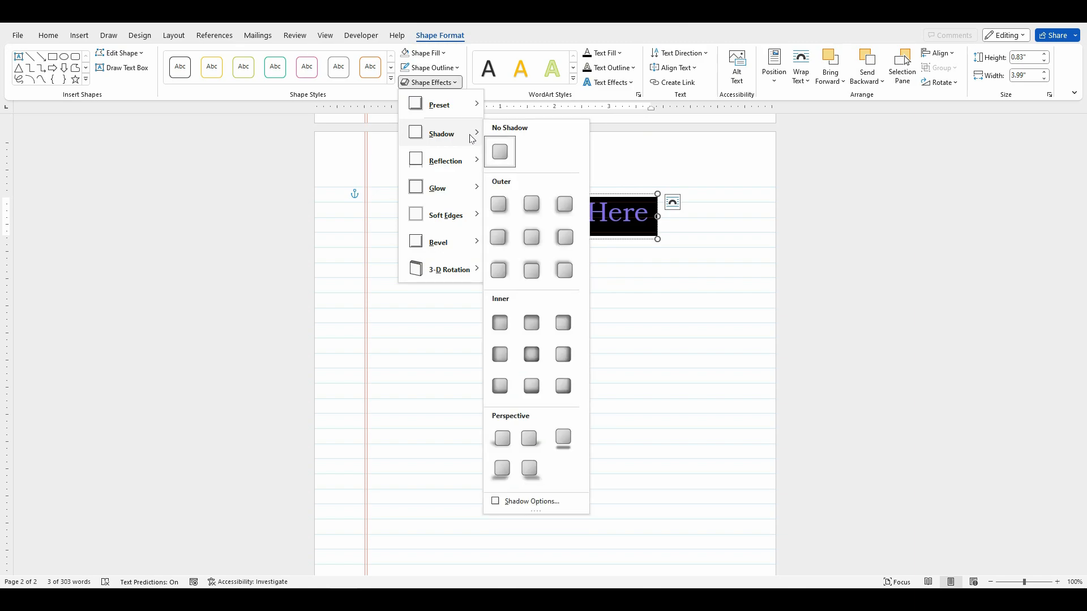
click(501, 205)
click(687, 239)
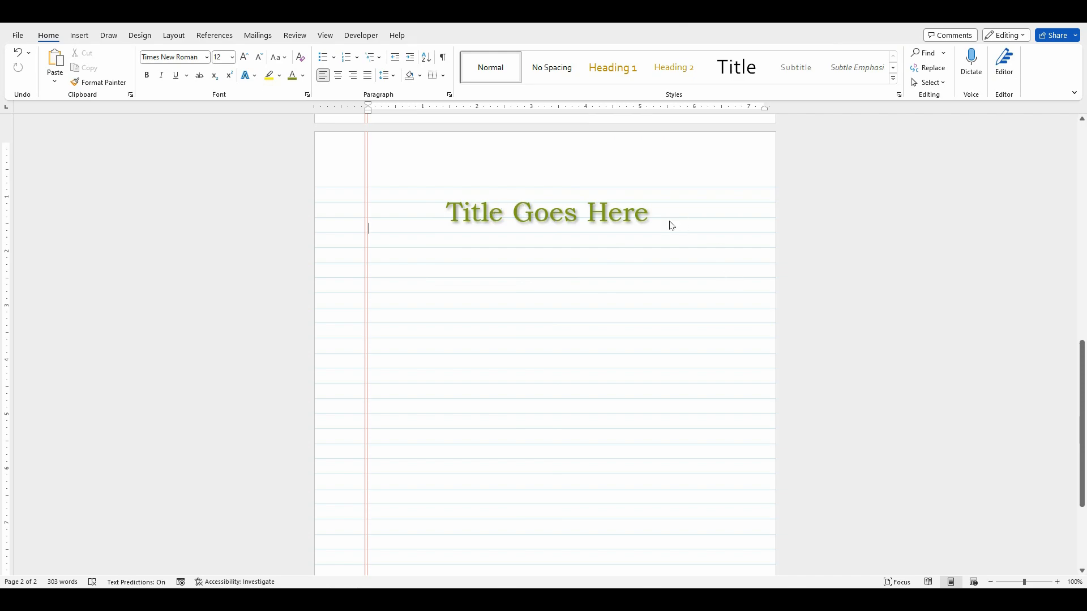
Step: Open the detailed shadow options for the title text box
click(640, 214)
drag(651, 214, 444, 215)
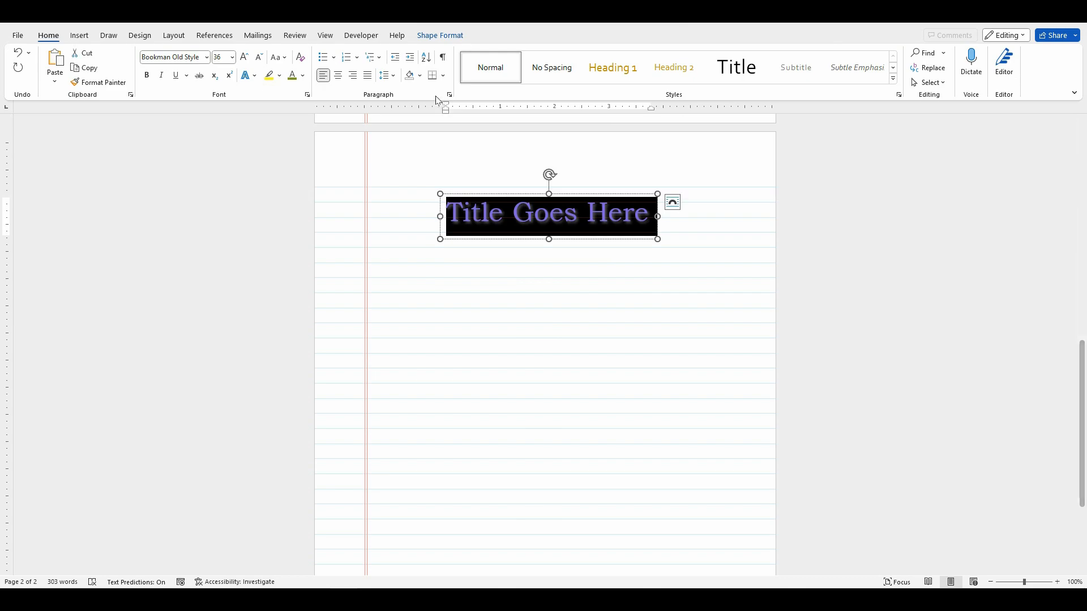
click(440, 36)
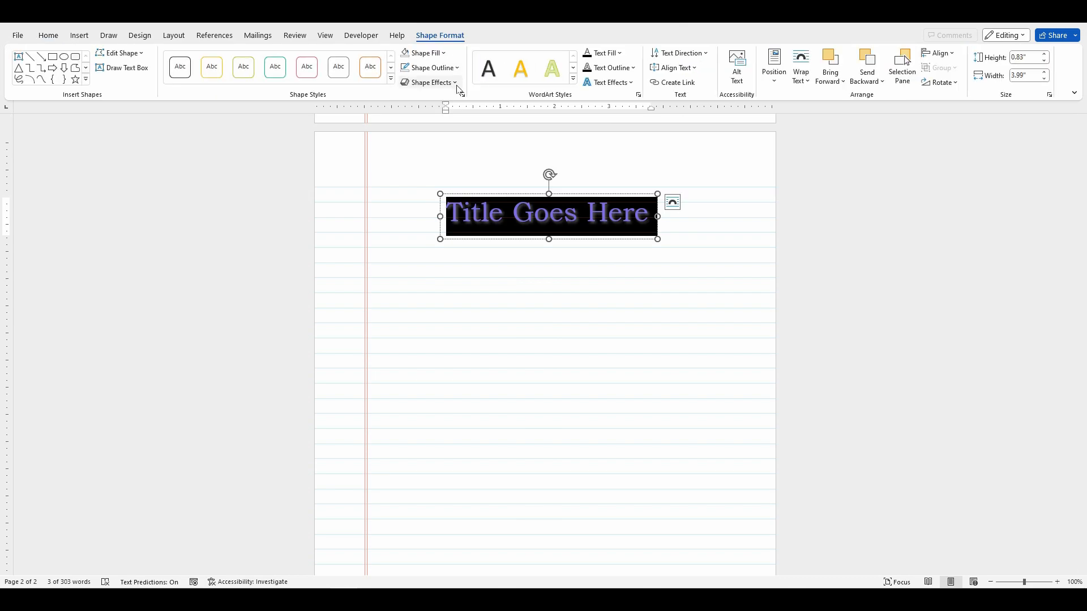
click(457, 84)
mouse_move(456, 136)
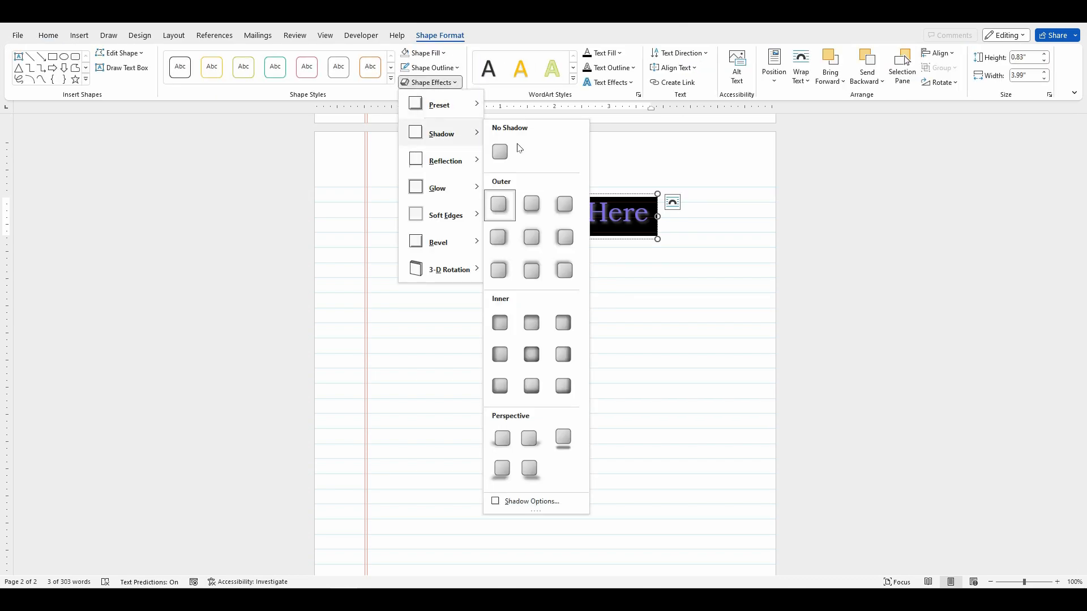
click(524, 501)
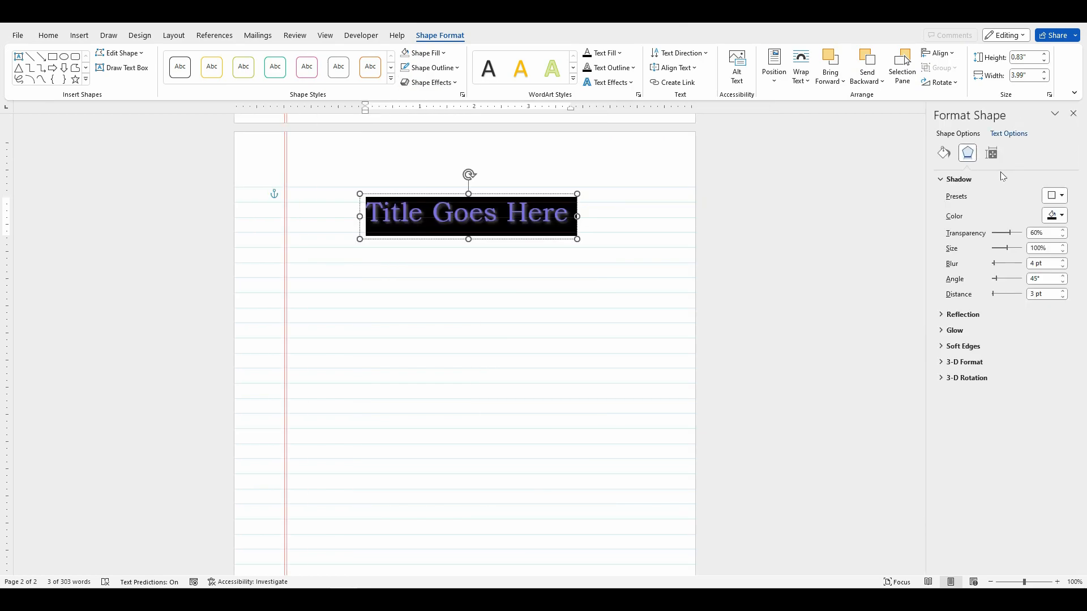
Step: Try a pink theme colour for the title's shadow, and replace it with a light green theme shade
click(570, 225)
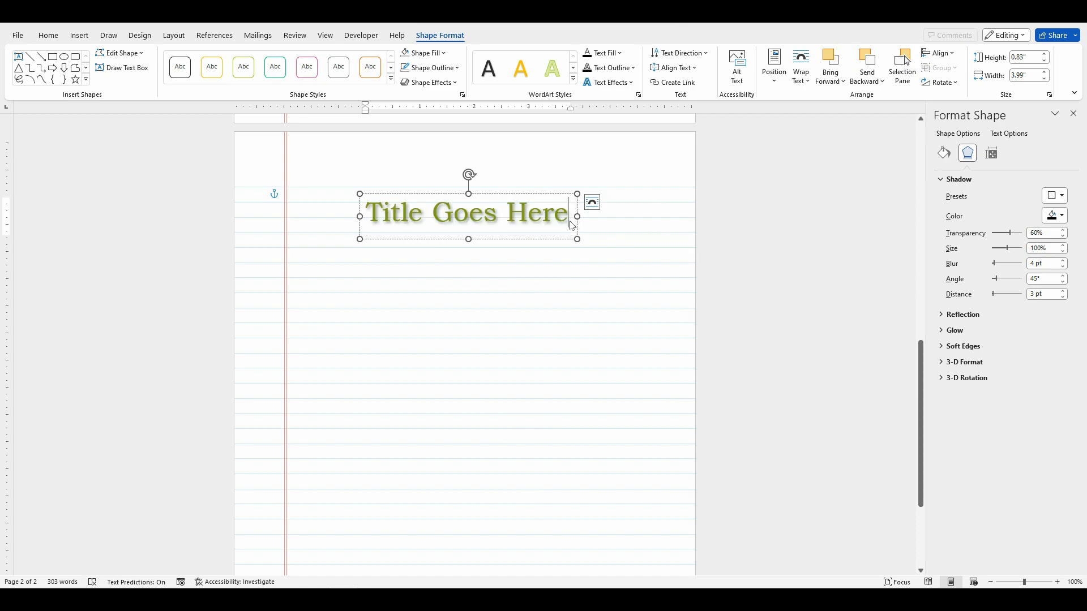
click(1063, 217)
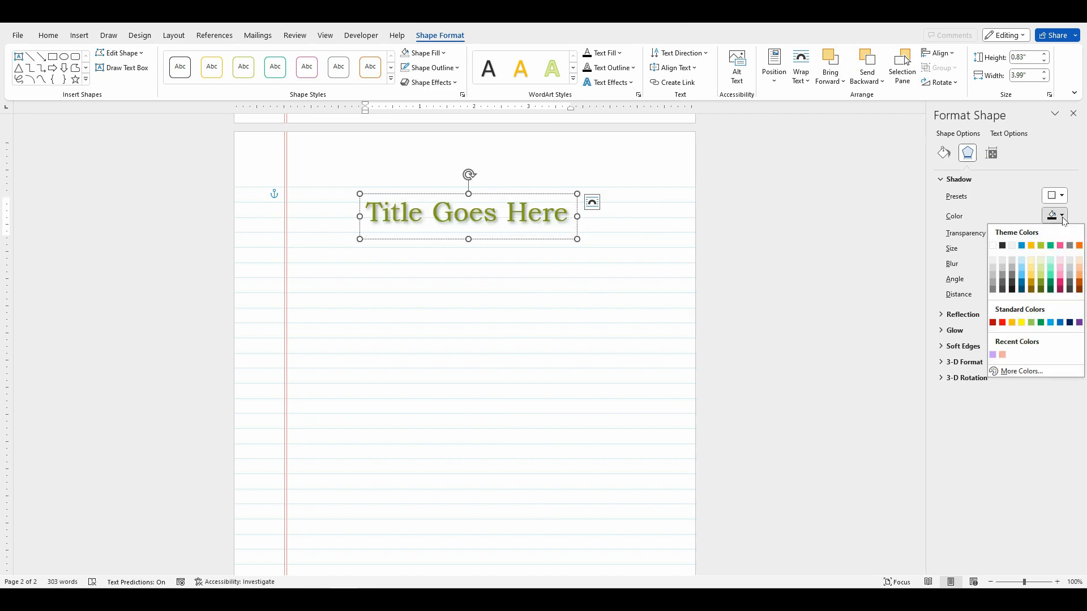
click(1064, 247)
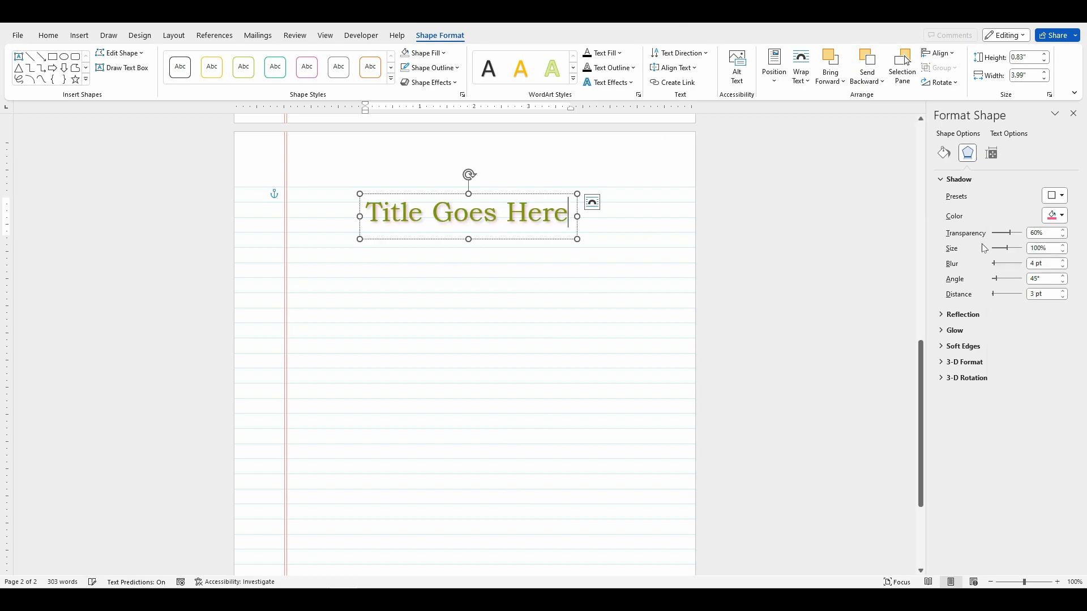
click(1059, 217)
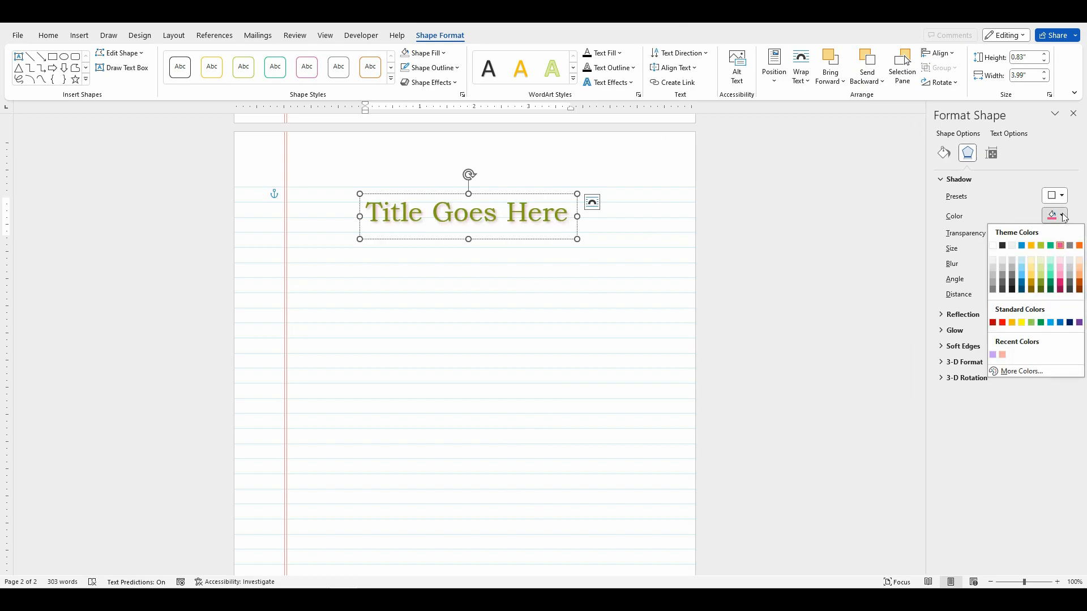
click(1051, 268)
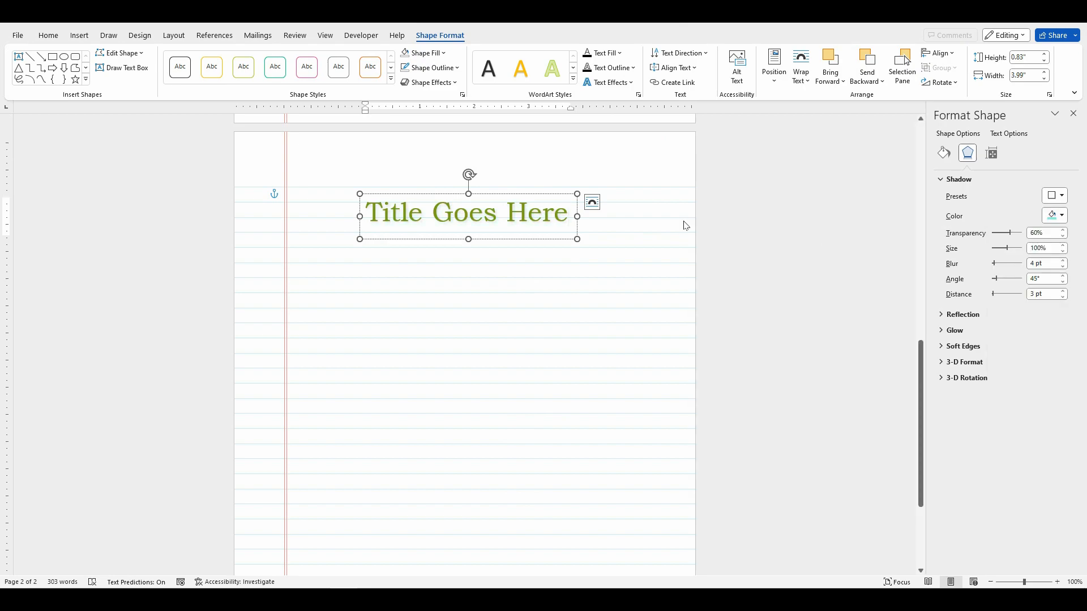
Step: Try a blue theme colour for the title's shadow, and replace it with a dark grey theme shade
click(1062, 218)
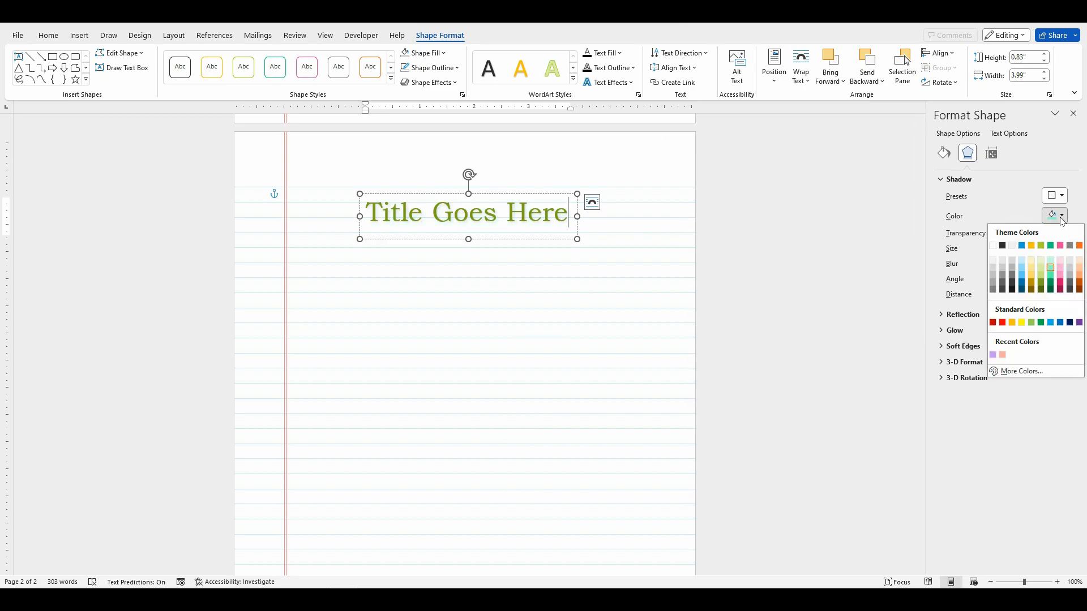
click(1023, 246)
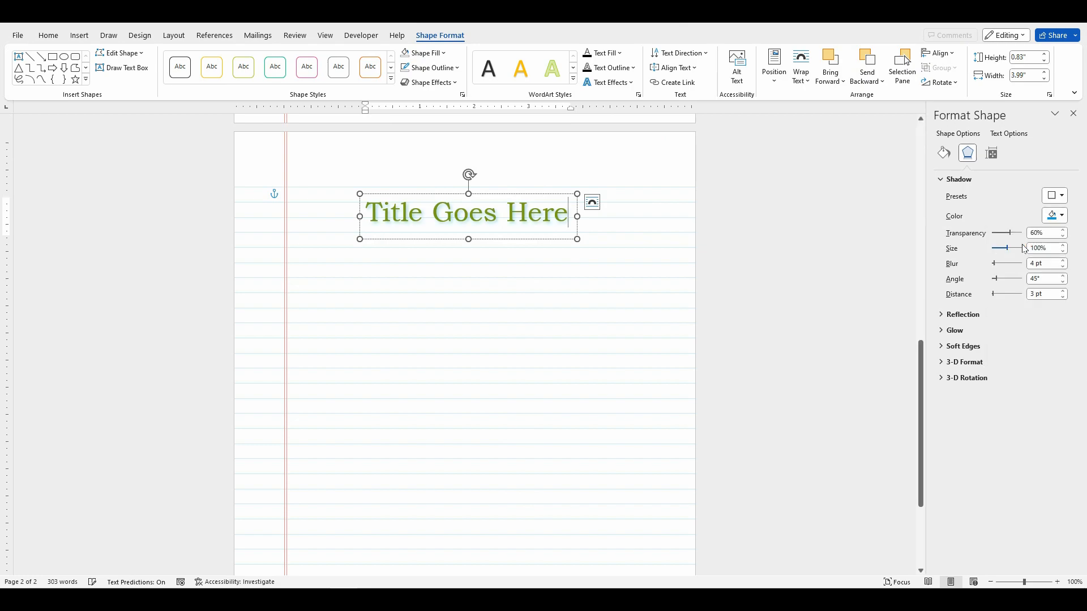
click(1051, 220)
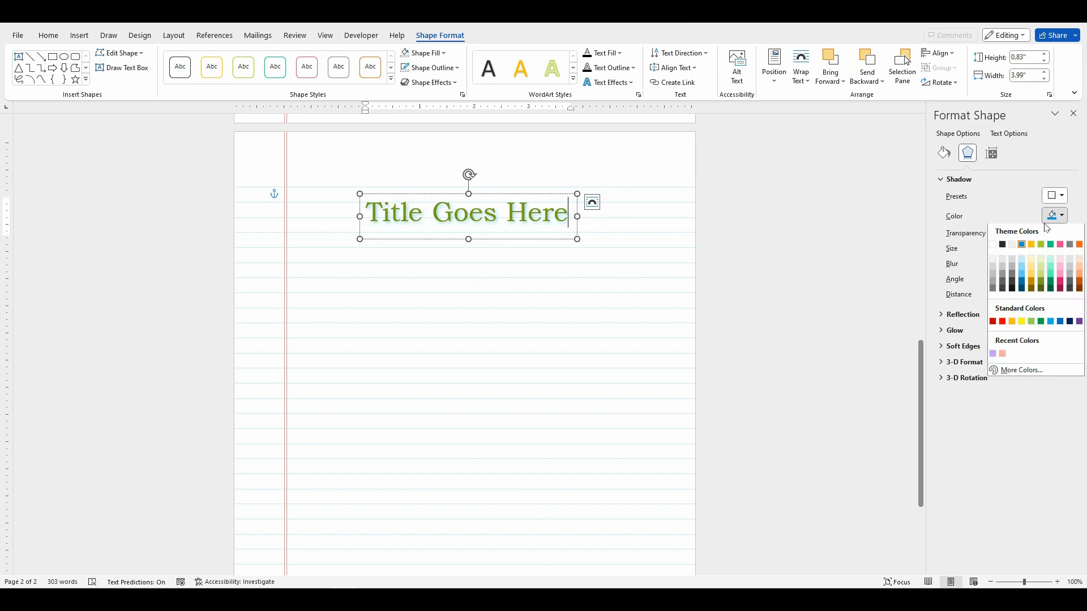
click(1003, 284)
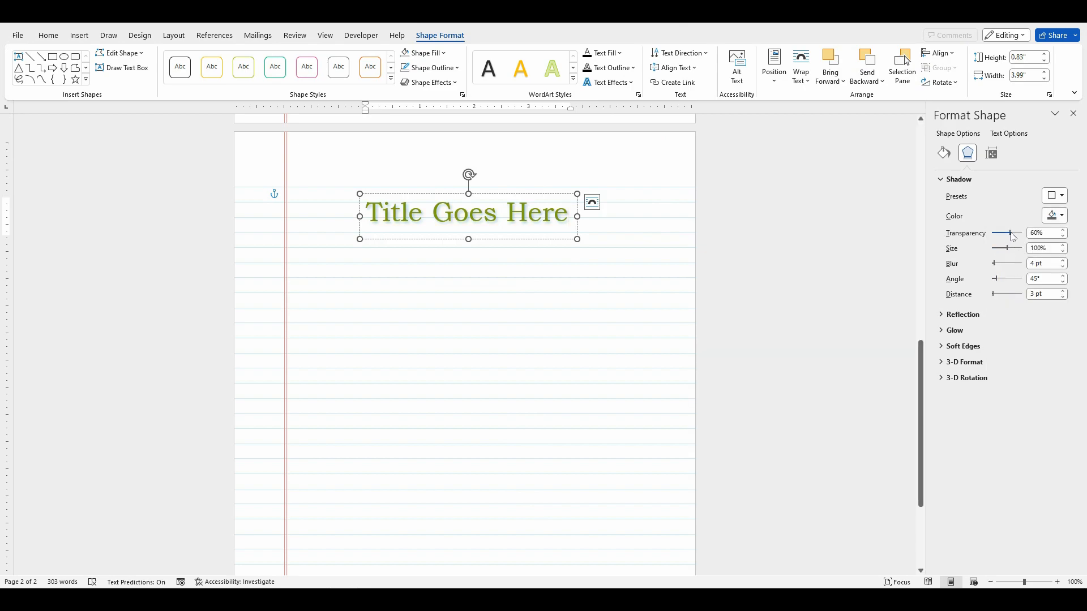
Step: Set the title shadow's transparency to 65% and close the shape formatting options
mouse_move(1011, 235)
mouse_down()
mouse_move(992, 239)
mouse_move(1013, 237)
mouse_up()
click(1037, 234)
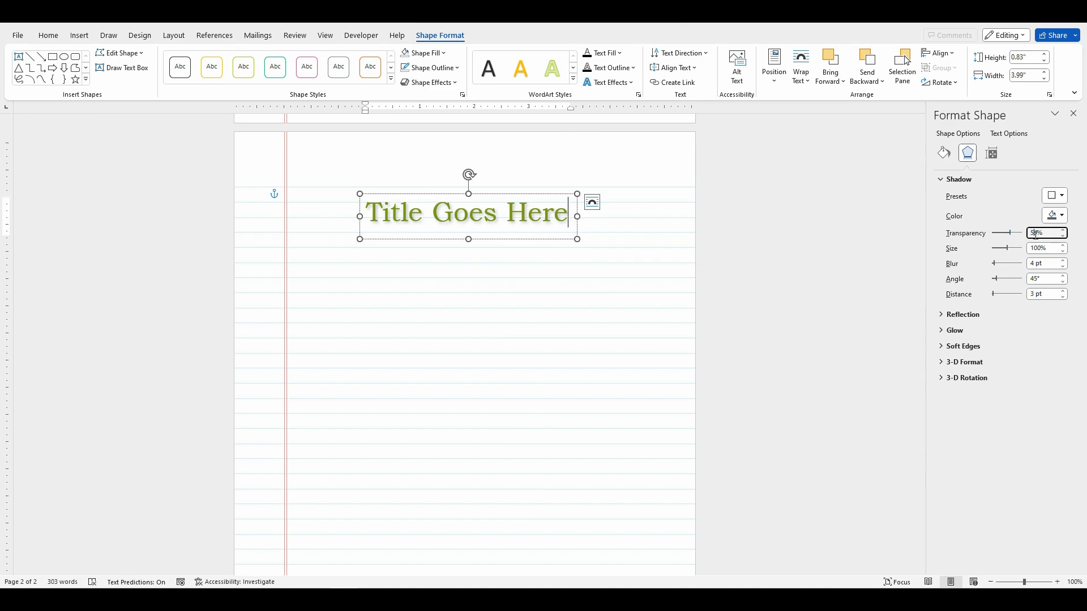
key(BackSpace)
key(BackSpace)
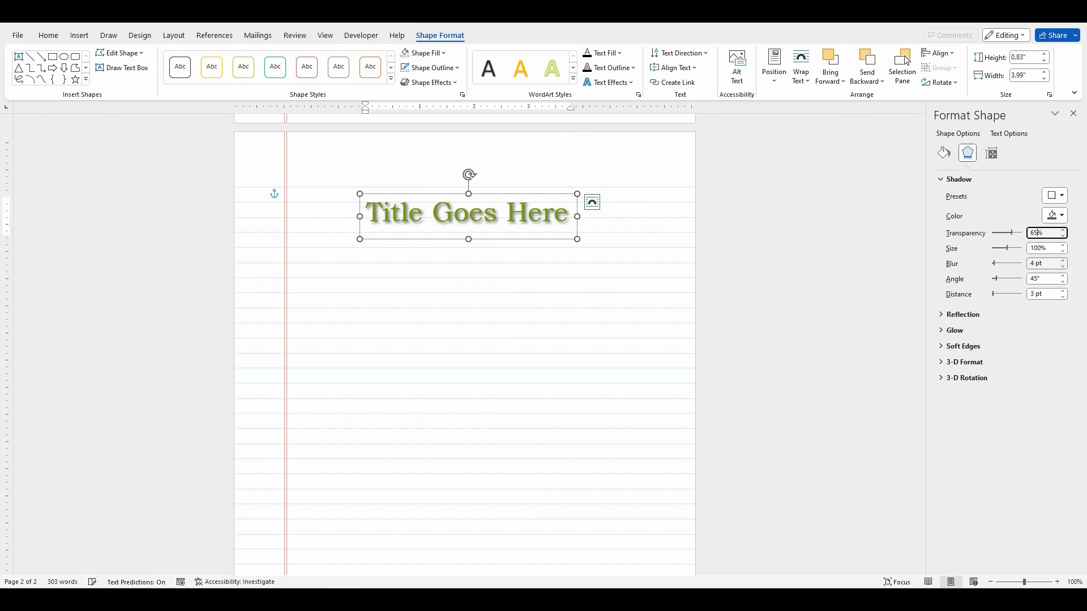
key(Return)
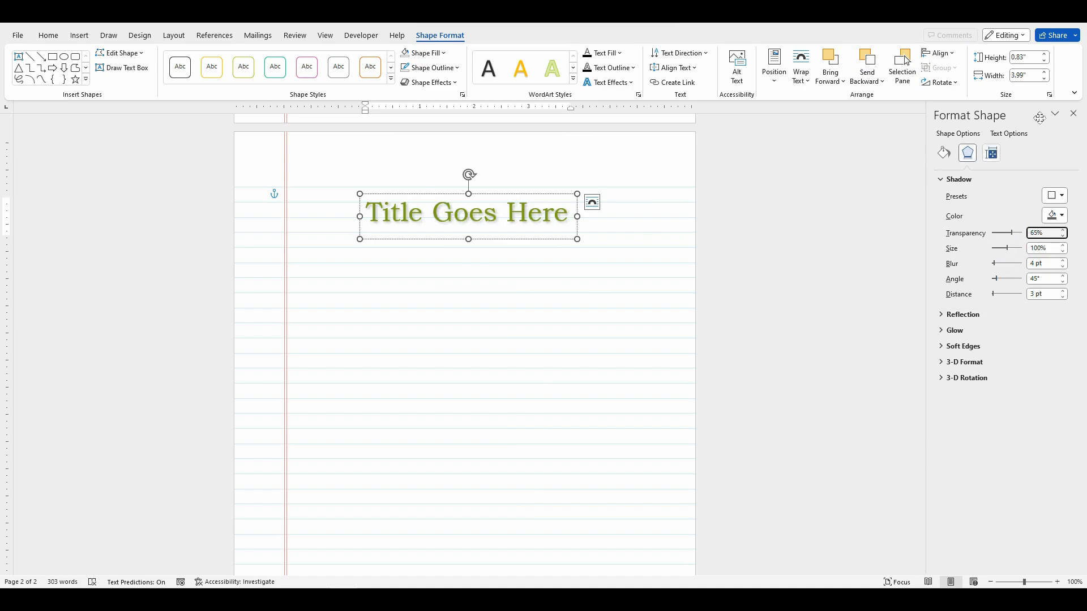
click(1075, 116)
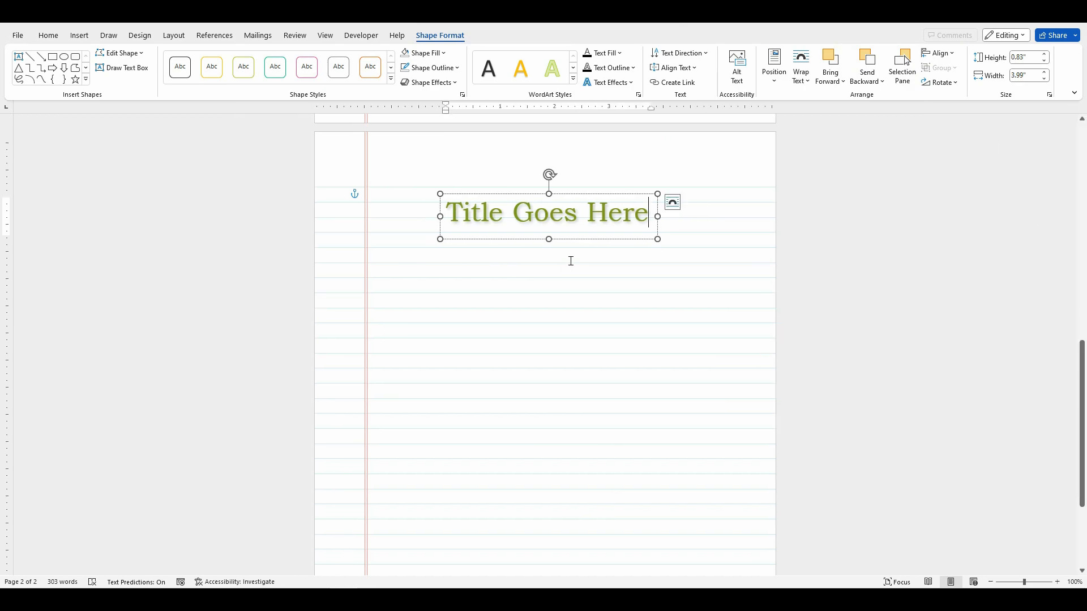
Step: Change the font of the whole "Title Goes Here" text to Anteiku
click(605, 235)
click(647, 215)
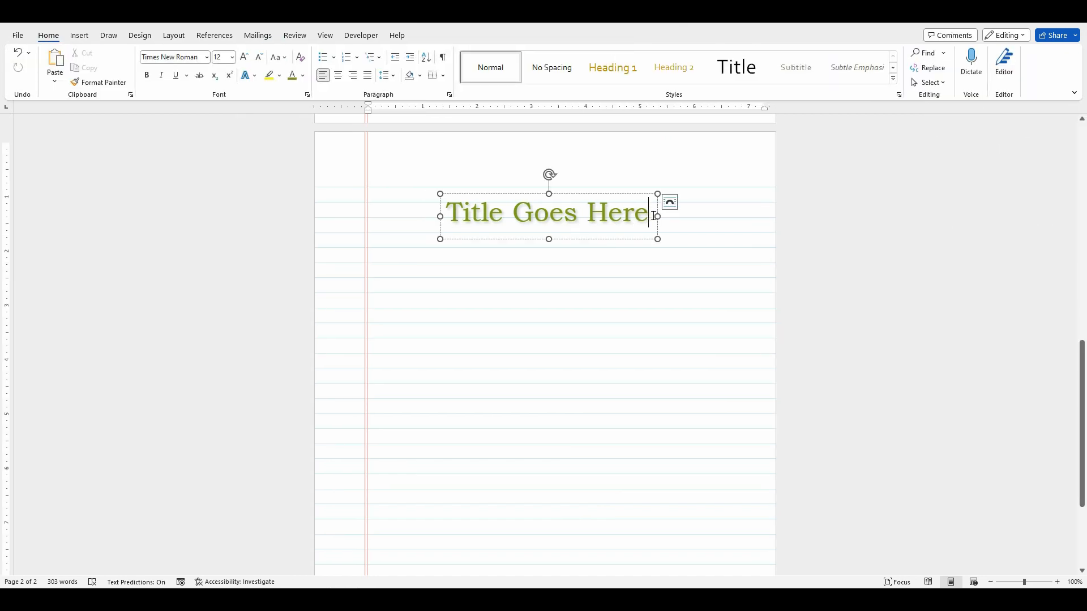
drag(653, 214, 484, 195)
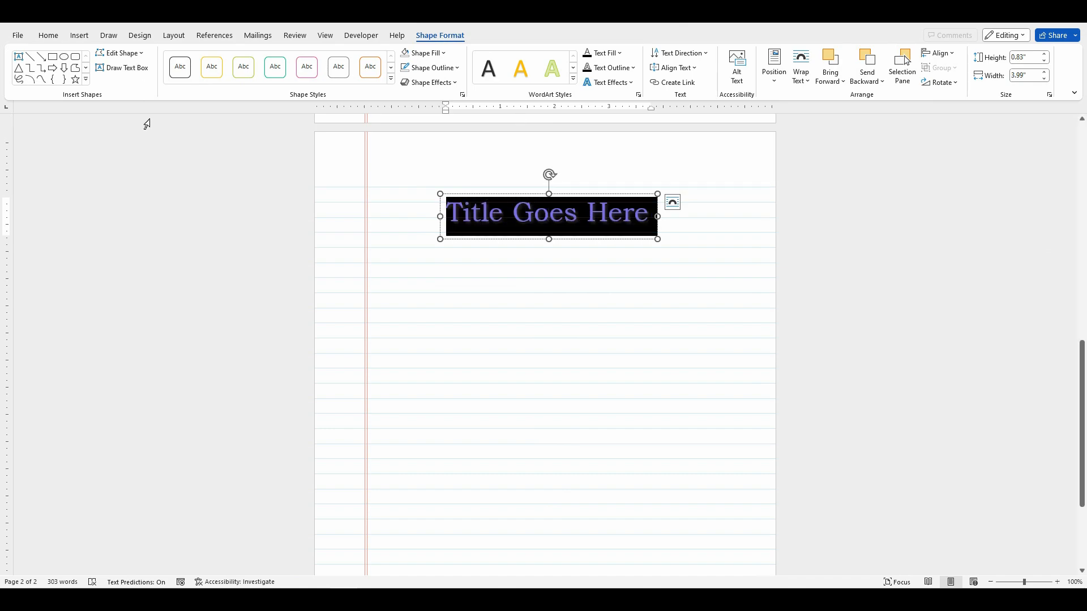
click(49, 36)
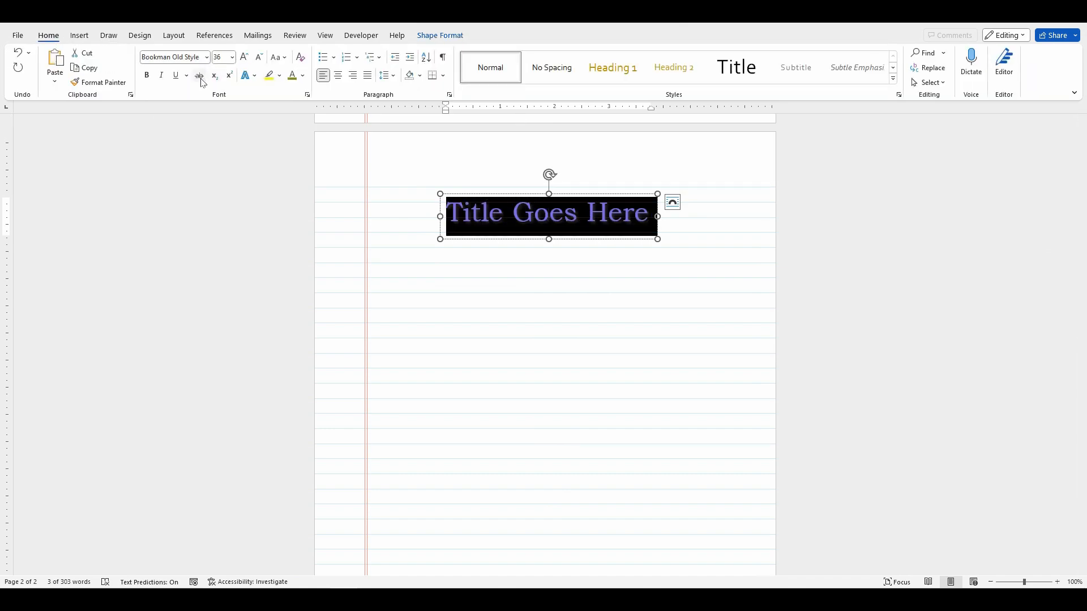
click(207, 57)
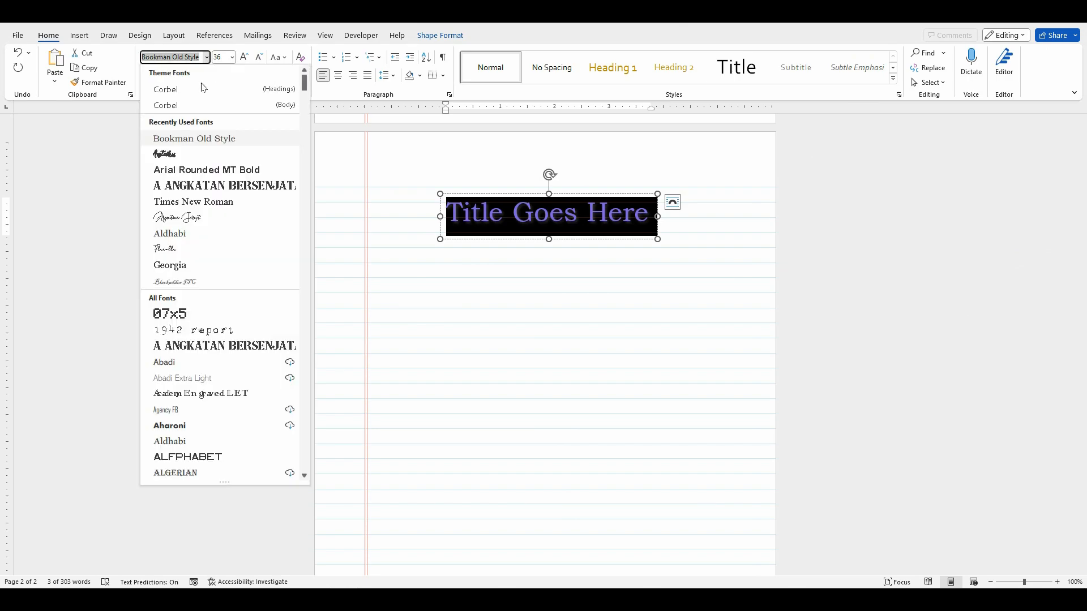
click(174, 158)
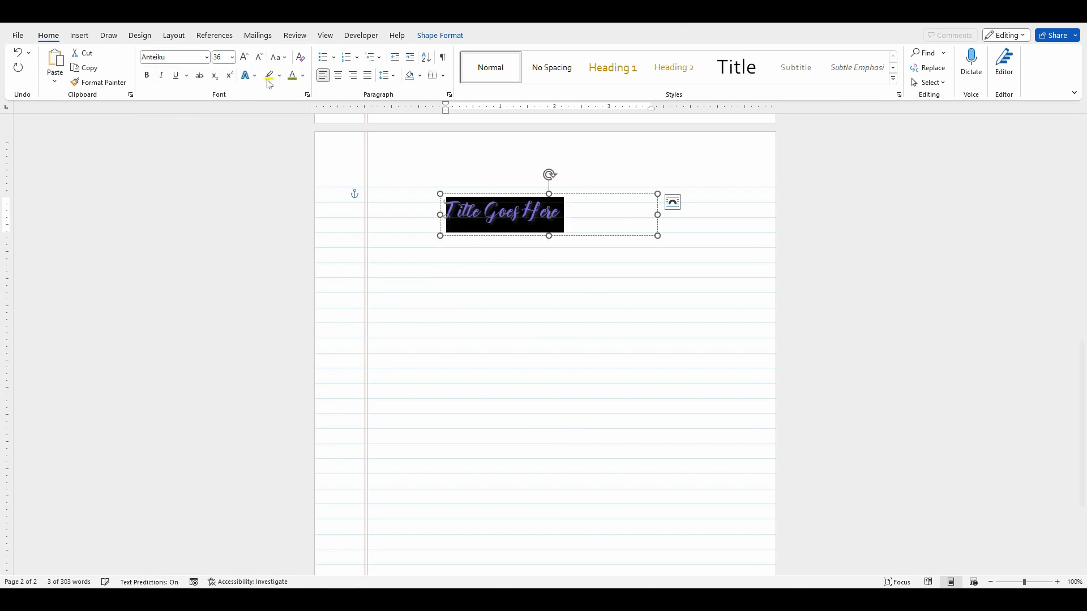
Step: Try font size 48 for the title, set it to 72, and widen the text box to about 4.67" to fit one line
click(232, 58)
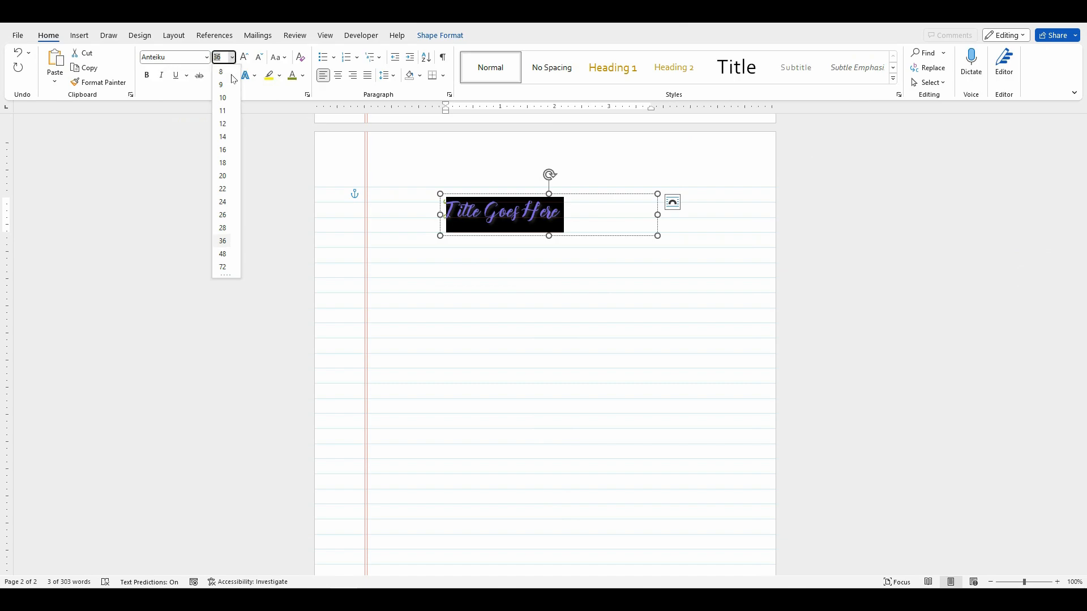
click(223, 254)
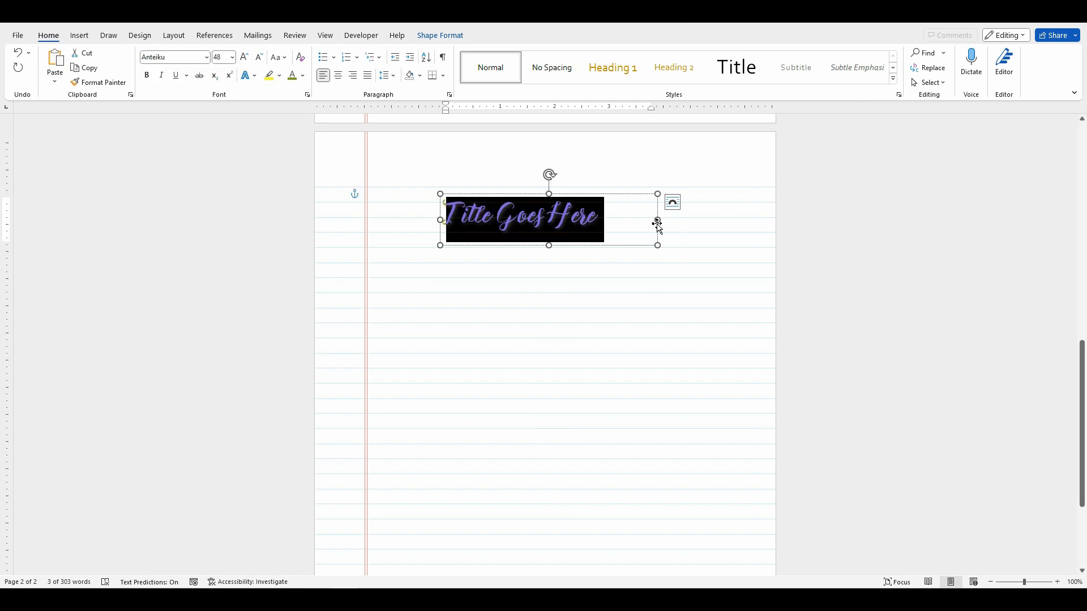
click(232, 57)
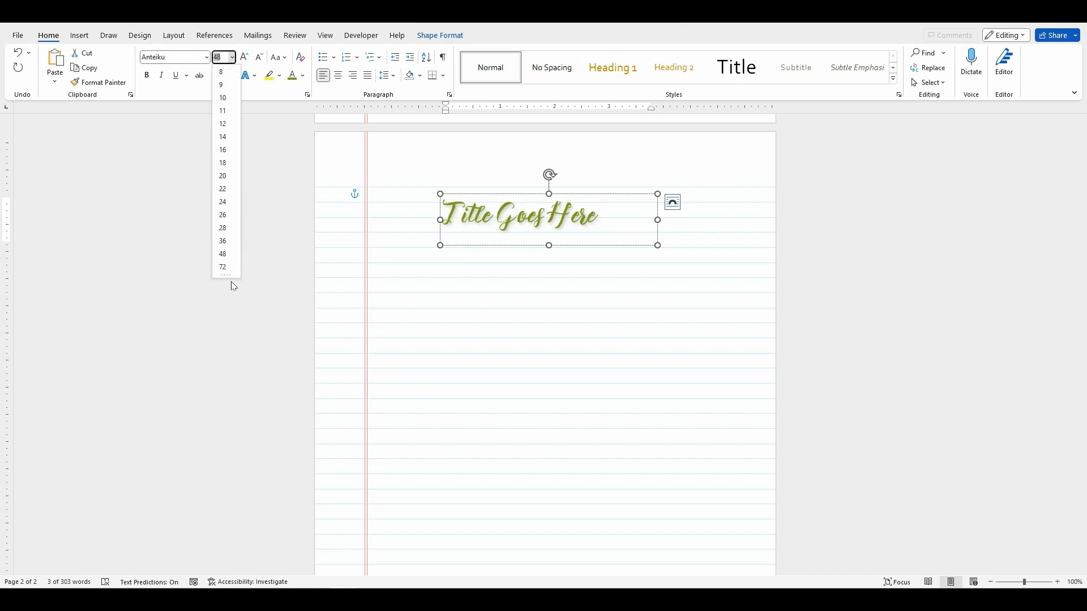
click(223, 267)
click(599, 285)
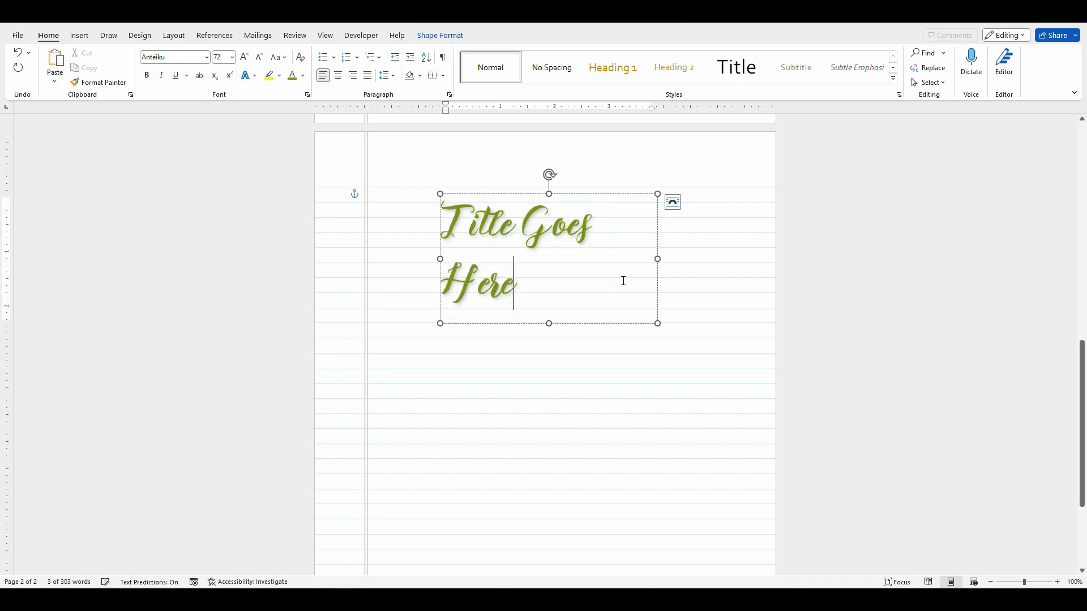
drag(657, 259, 695, 258)
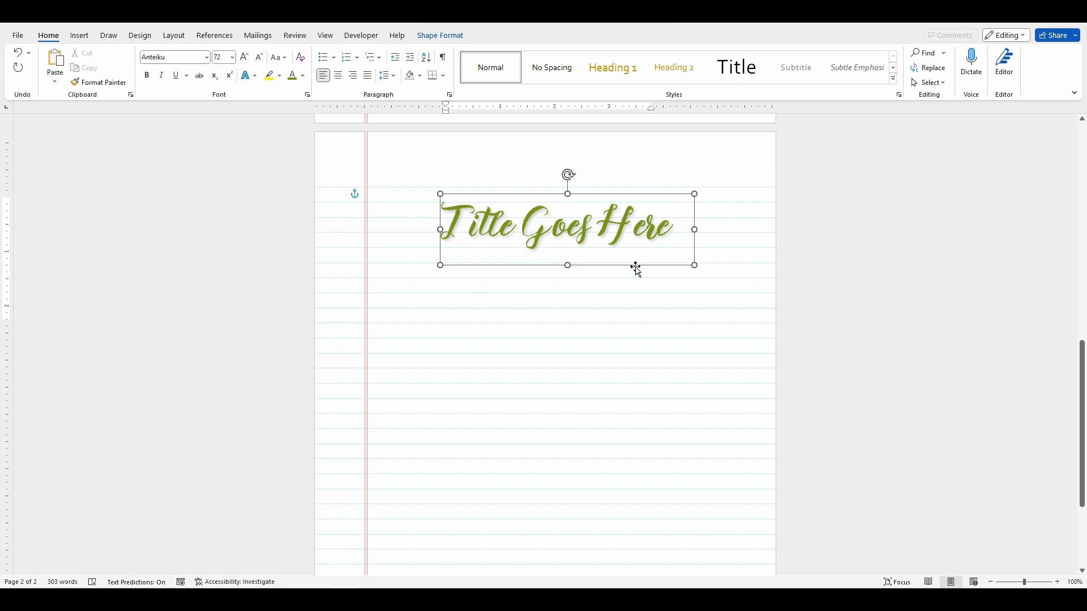
click(579, 281)
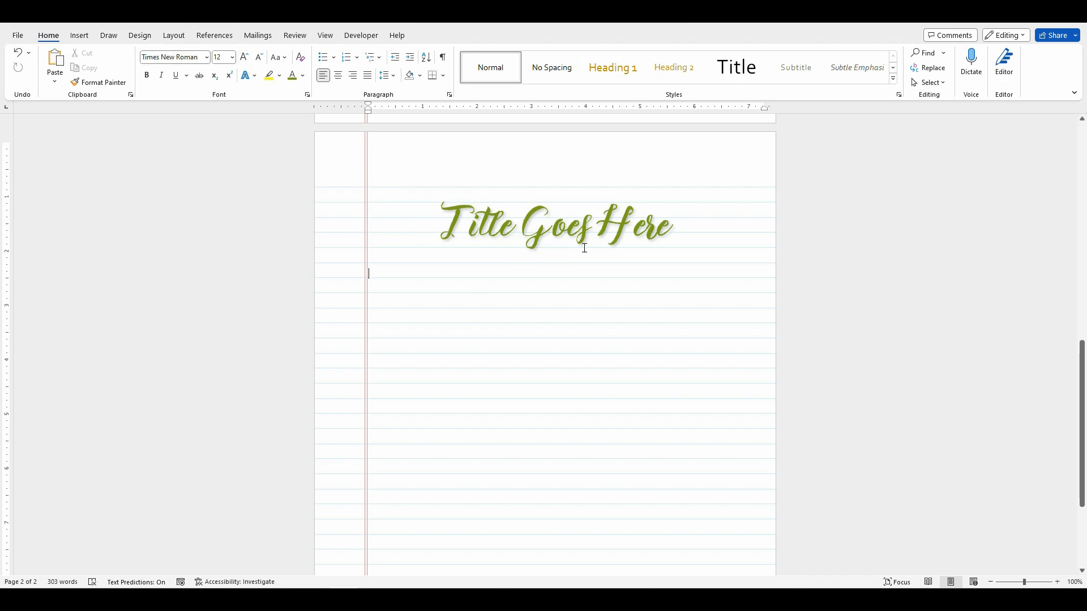
Step: Move the title text box slightly up the page and set its text wrapping to Behind Text
click(627, 221)
drag(638, 196, 633, 144)
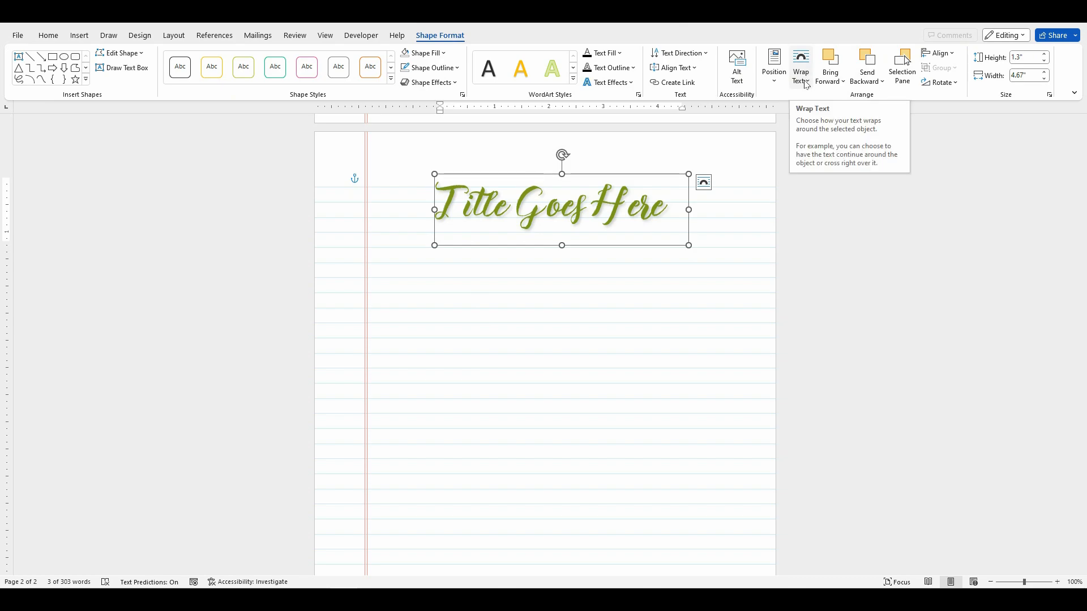
click(809, 85)
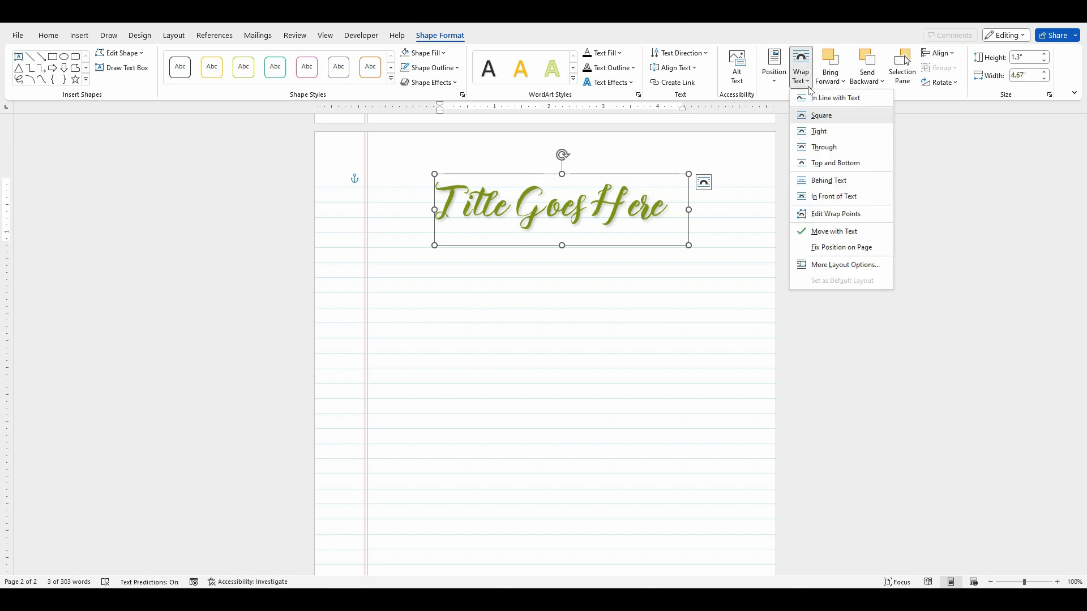
click(829, 181)
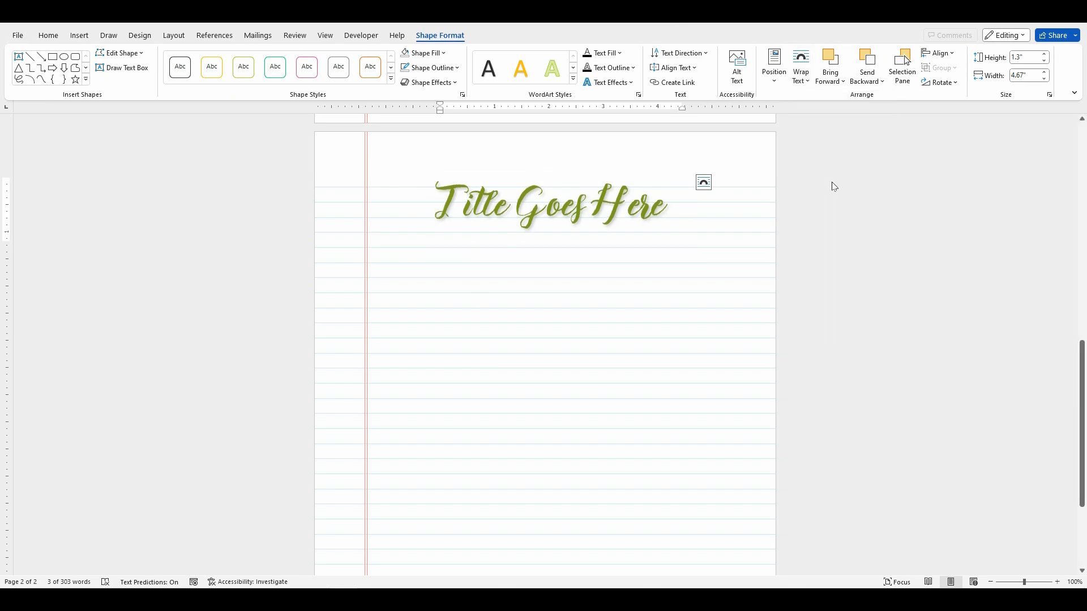
Step: Insert three blank lines at the start of the page's body text to test whether the title moves with it
click(808, 86)
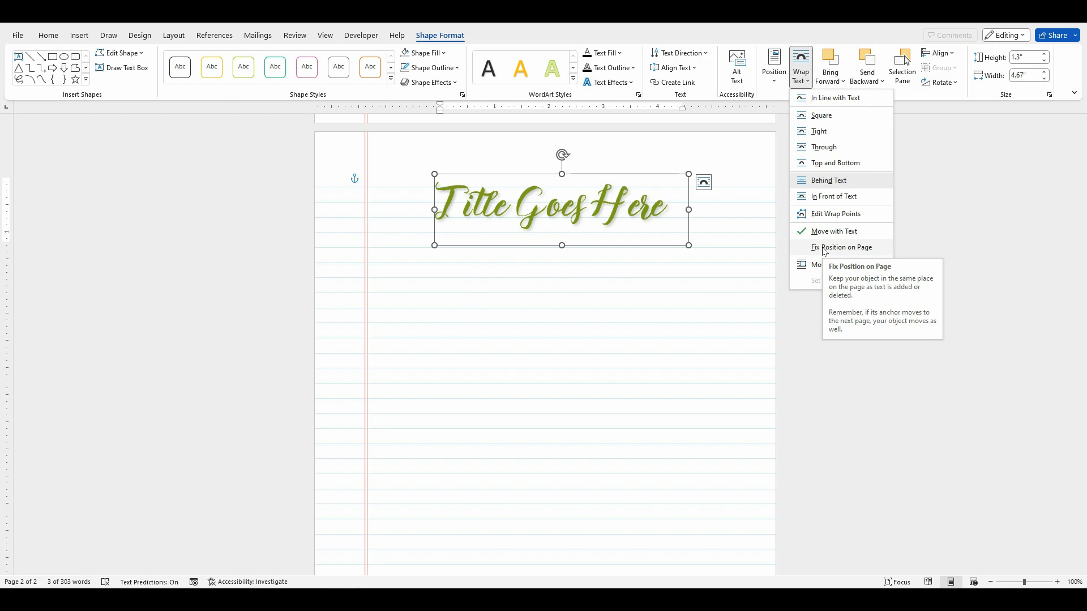
click(381, 198)
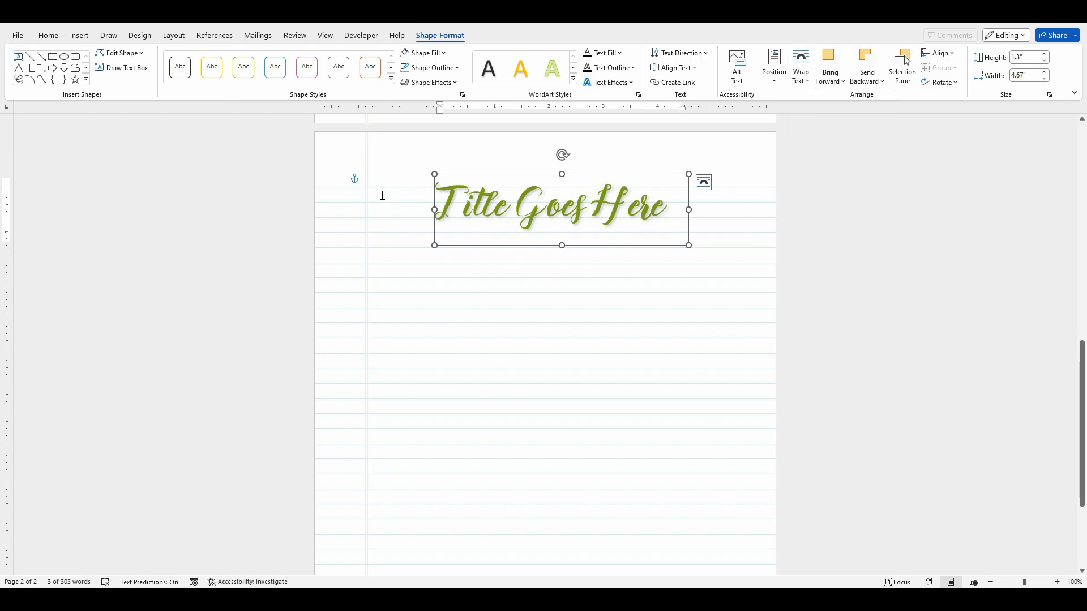
click(382, 196)
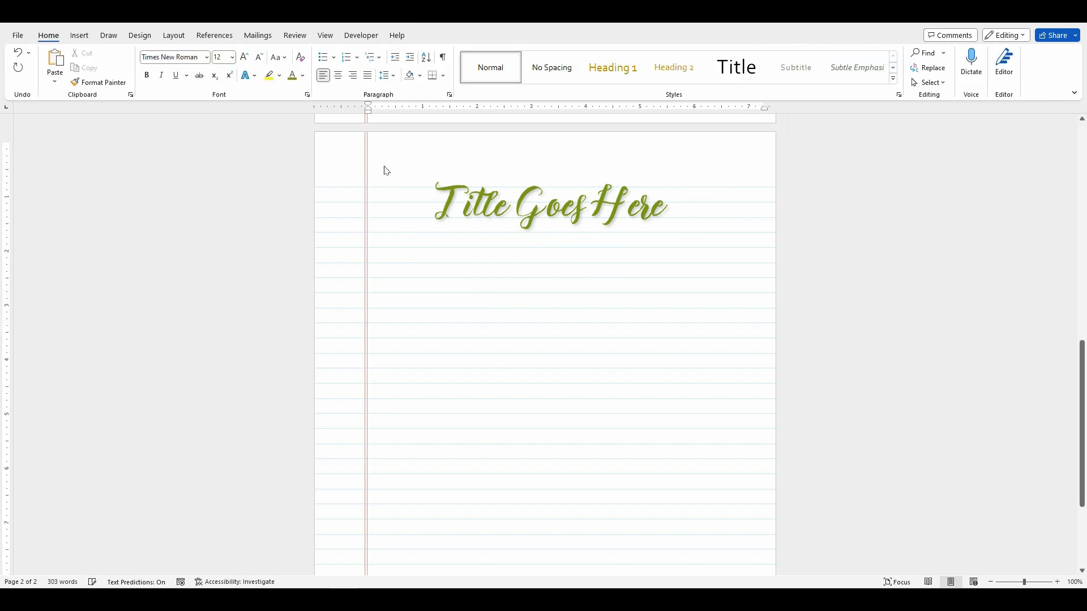
key(Return)
key(Return)
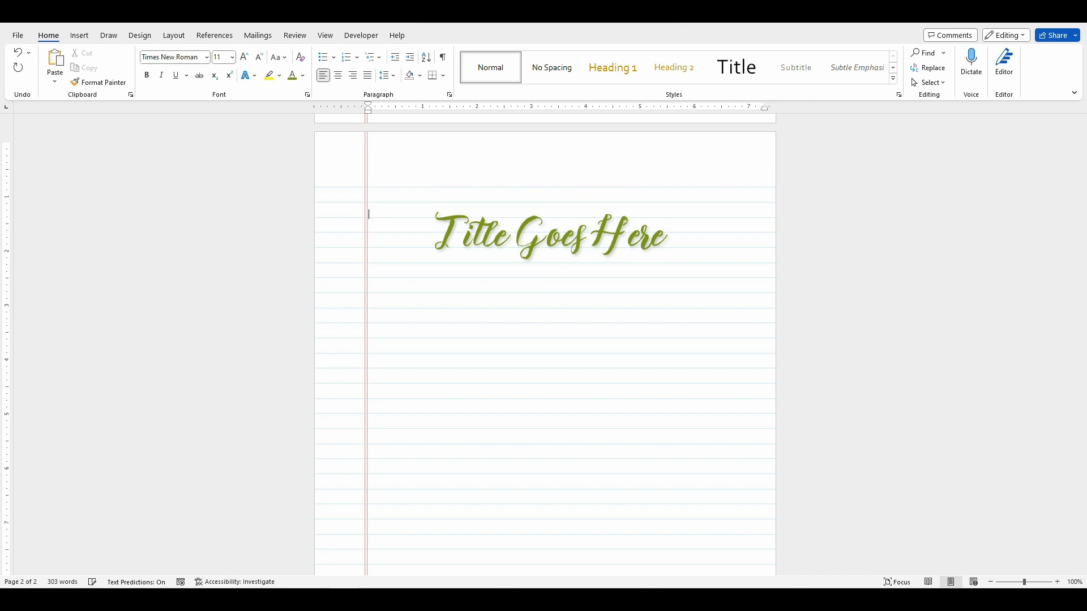
key(Return)
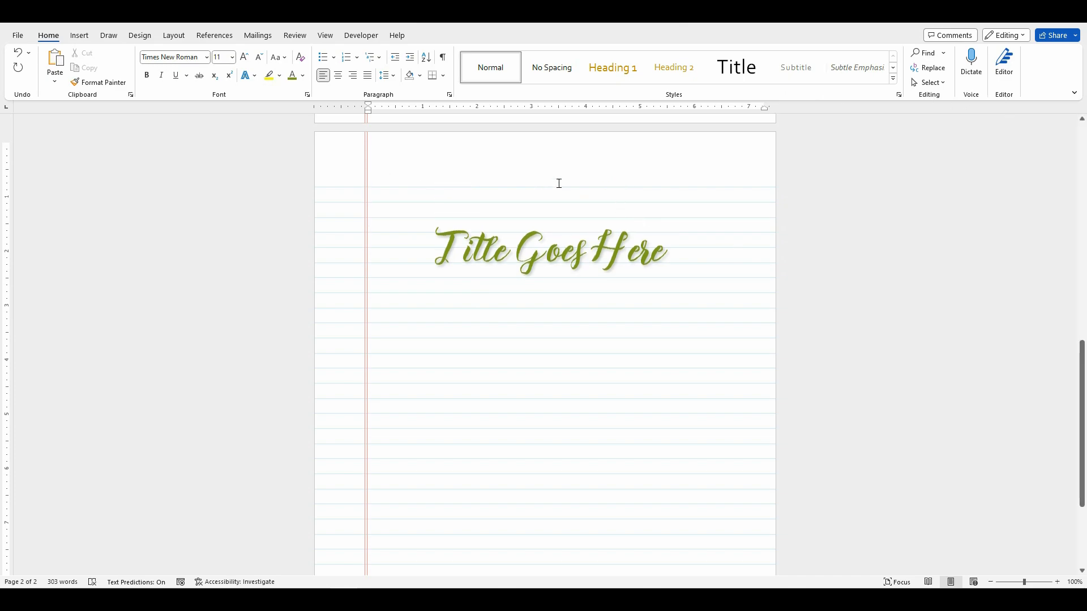
Step: Set the title text box to Fix Position on Page, and add another blank line in the body text to test it
click(621, 223)
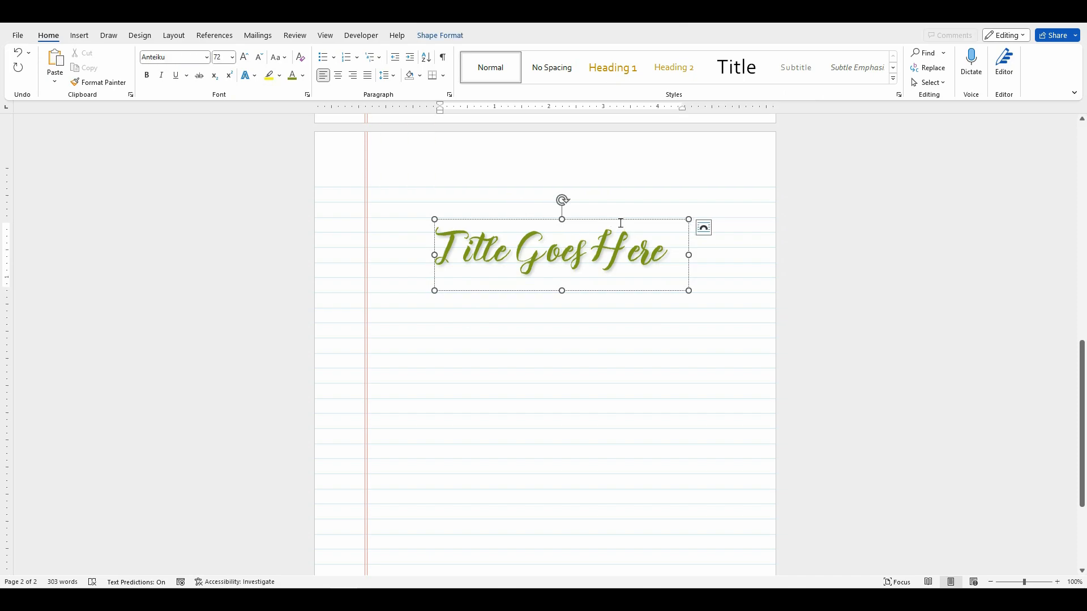
double_click(621, 220)
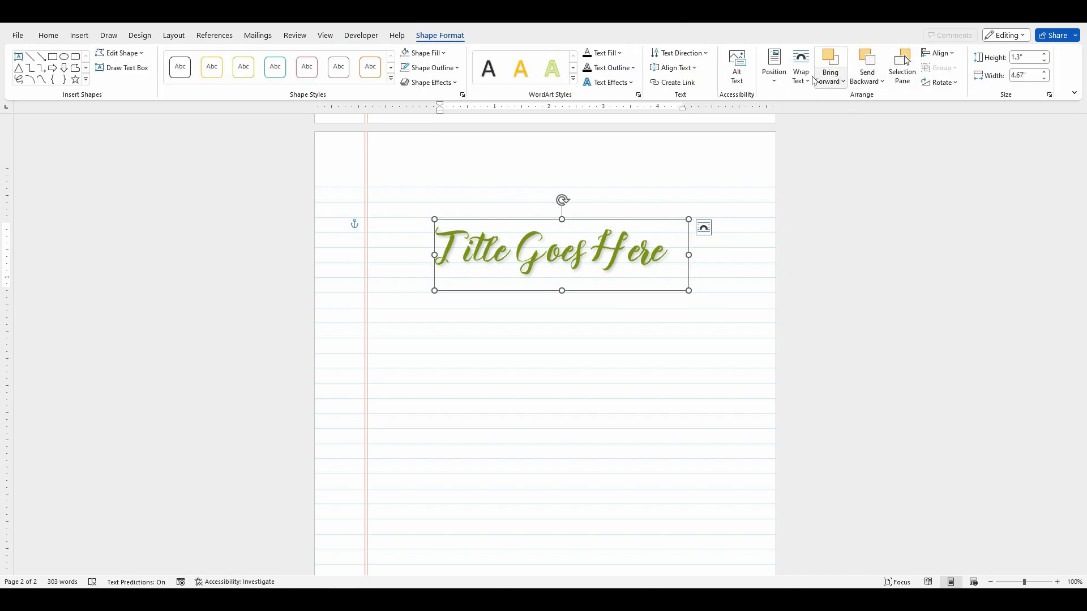
click(801, 70)
click(822, 250)
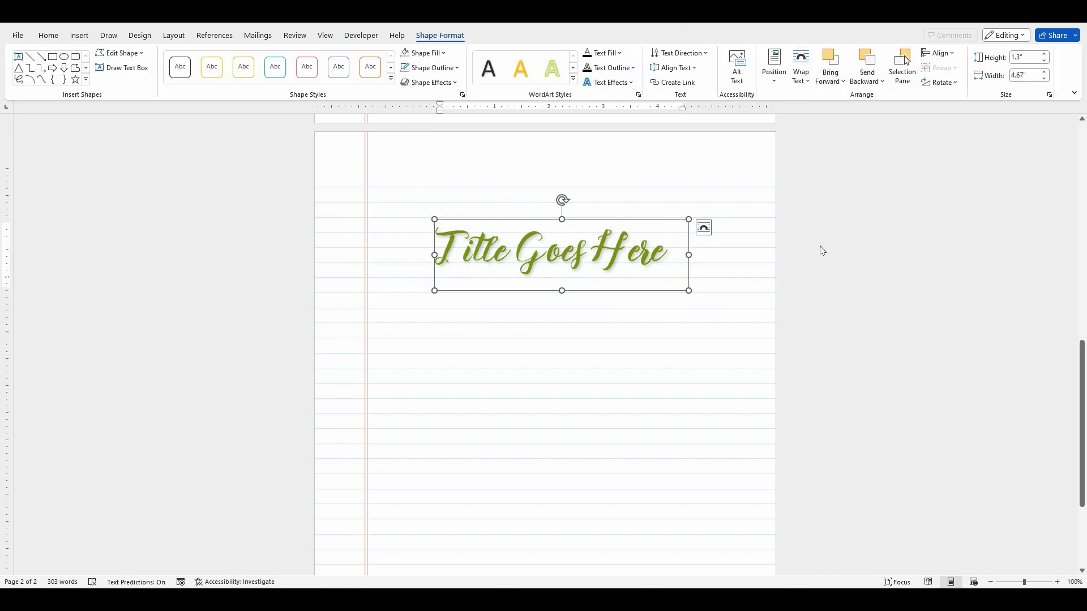
click(410, 192)
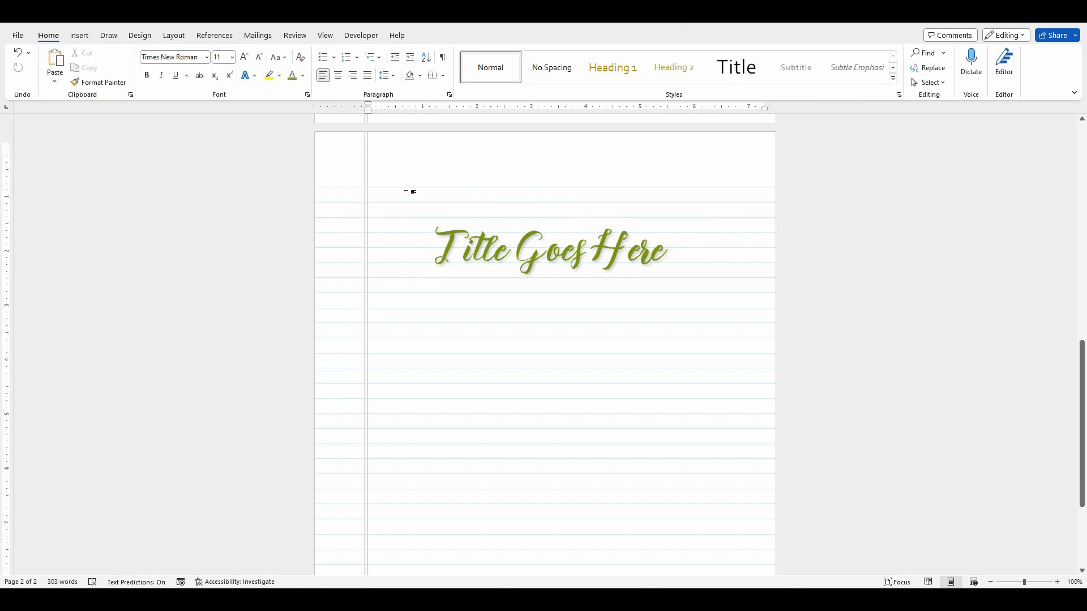
key(Return)
Step: Move the title text box up into the blank header area above the ruled lines and deselect it
click(605, 223)
drag(605, 223, 599, 150)
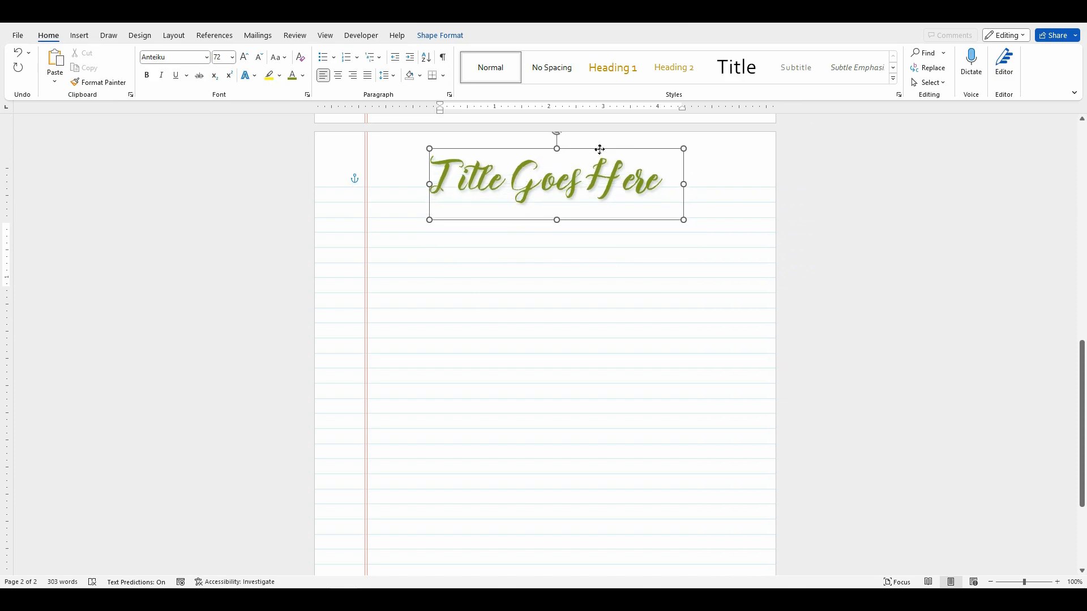
click(573, 257)
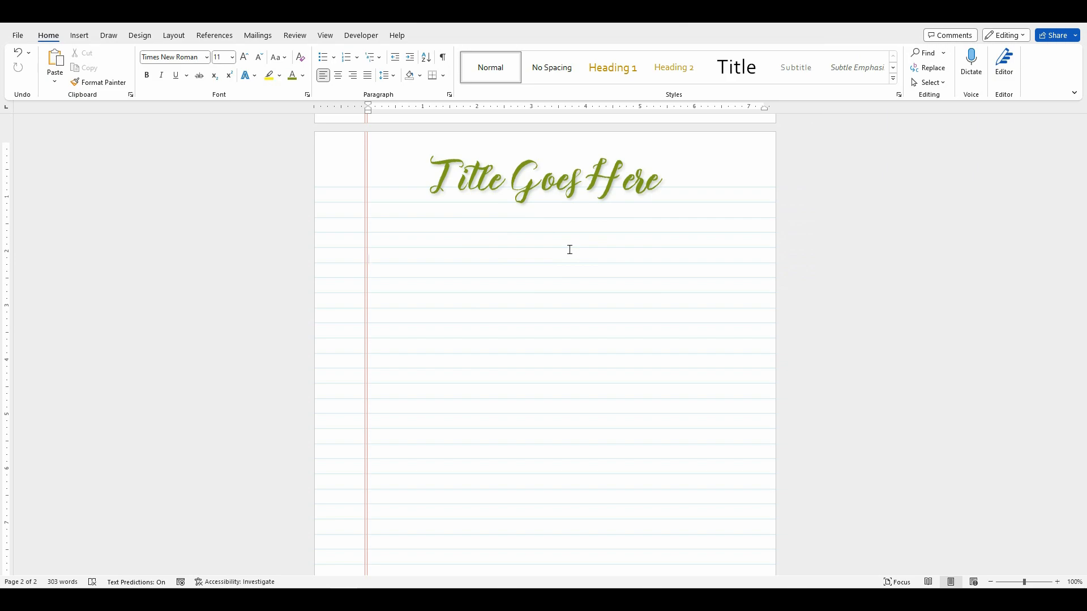
Step: Review the completed notes and title styling on page 1, and return to the titled page 2
scroll(439, 240, up, 6)
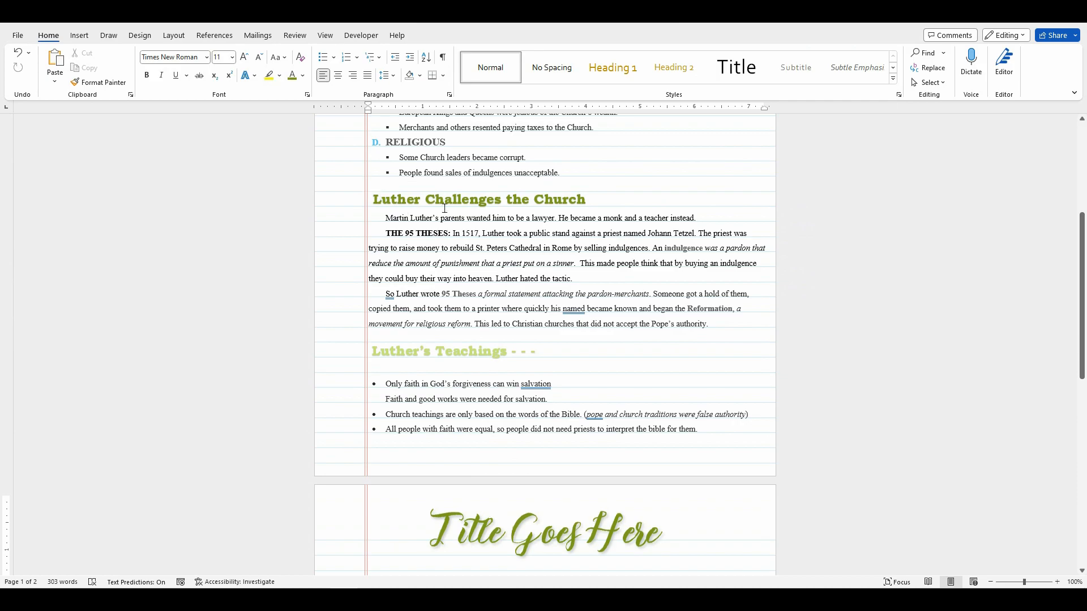
scroll(419, 256, up, 2)
scroll(423, 304, up, 2)
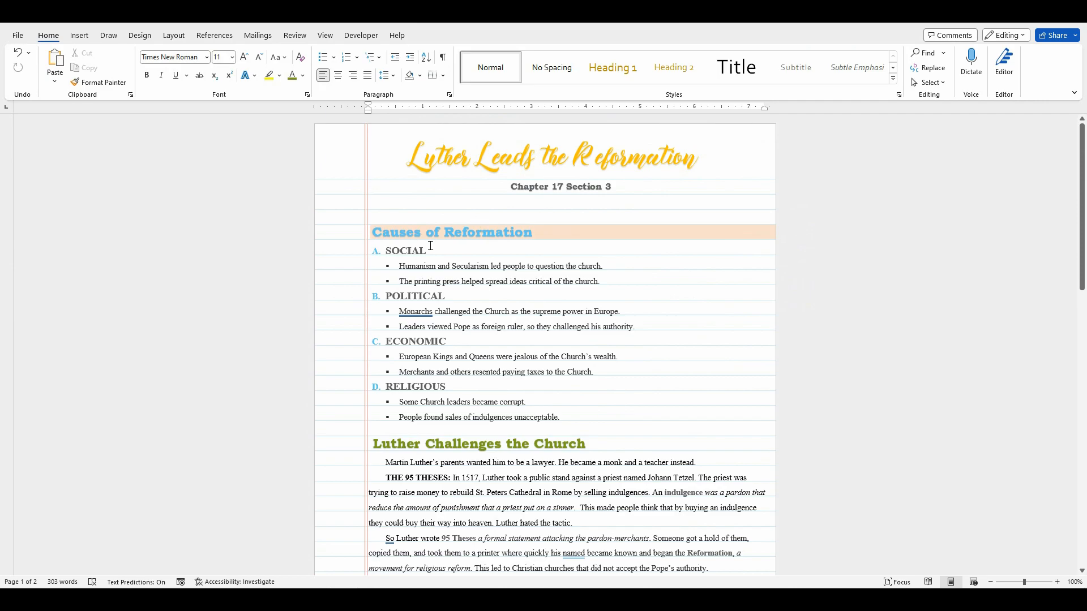
scroll(430, 246, down, 10)
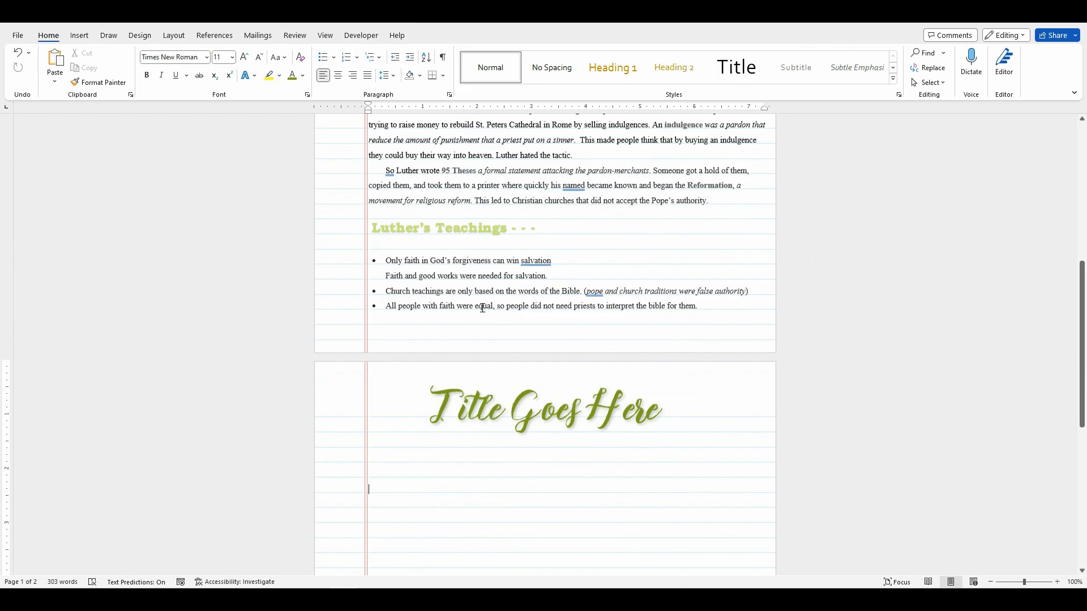
scroll(484, 304, down, 2)
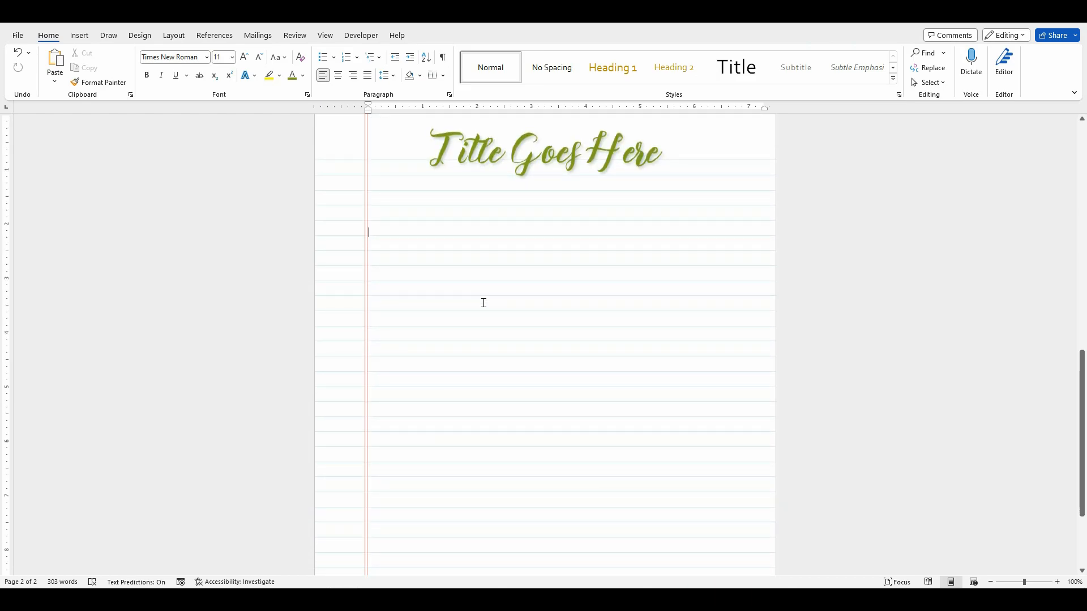